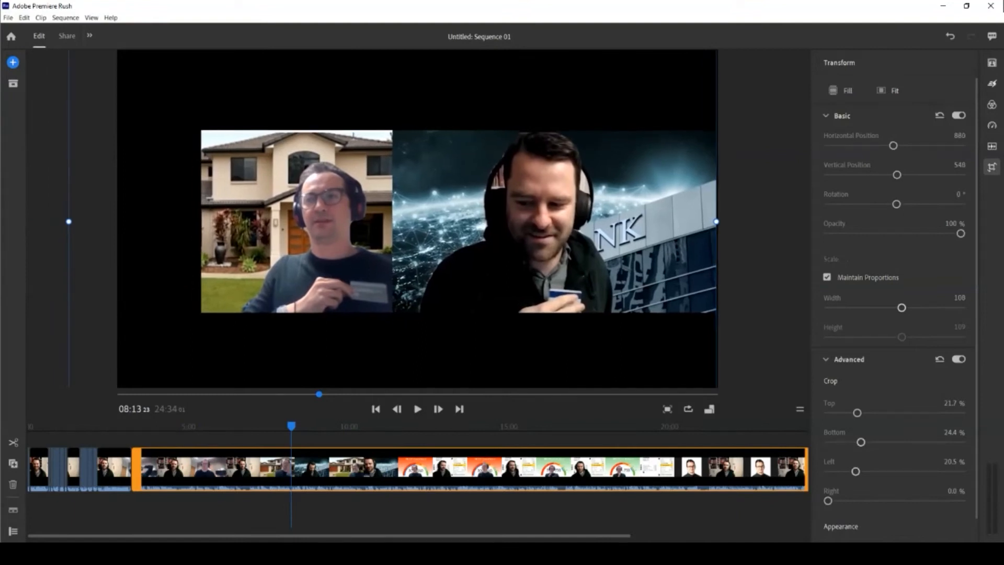
Remove the left crop from the house-background clip and resize and reposition it to fill the left half.
{"action": "left_click_drag", "start_coordinate": [855, 471], "coordinate": [828, 471]}
{"action": "left_click_drag", "start_coordinate": [417, 221], "coordinate": [417, 219]}
{"action": "left_click_drag", "start_coordinate": [902, 308], "coordinate": [889, 308]}
{"action": "left_click_drag", "start_coordinate": [894, 145], "coordinate": [899, 146]}
{"action": "left_click_drag", "start_coordinate": [443, 220], "coordinate": [447, 219]}
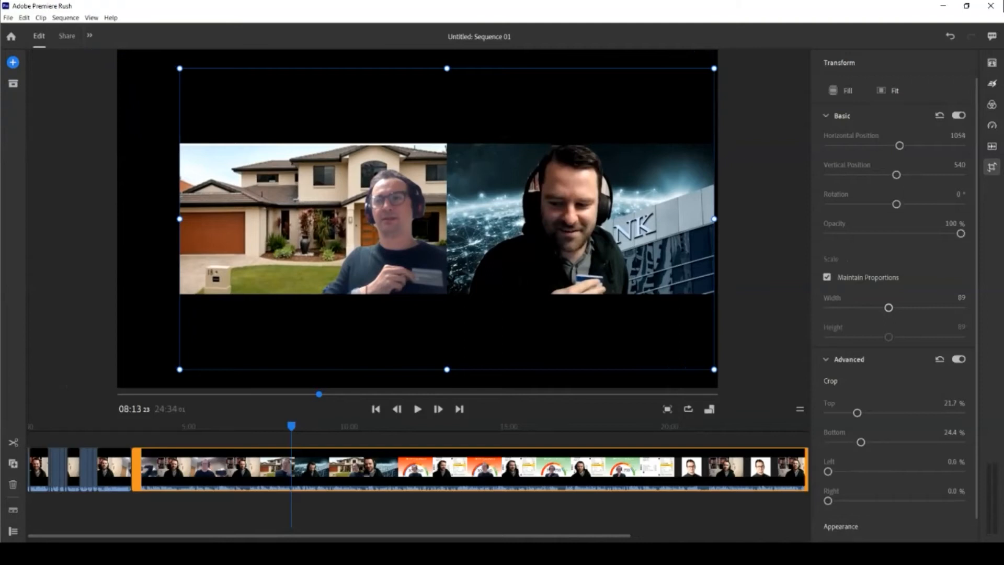
{"action": "left_click_drag", "start_coordinate": [888, 307], "coordinate": [900, 307]}
{"action": "left_click_drag", "start_coordinate": [447, 219], "coordinate": [435, 222]}
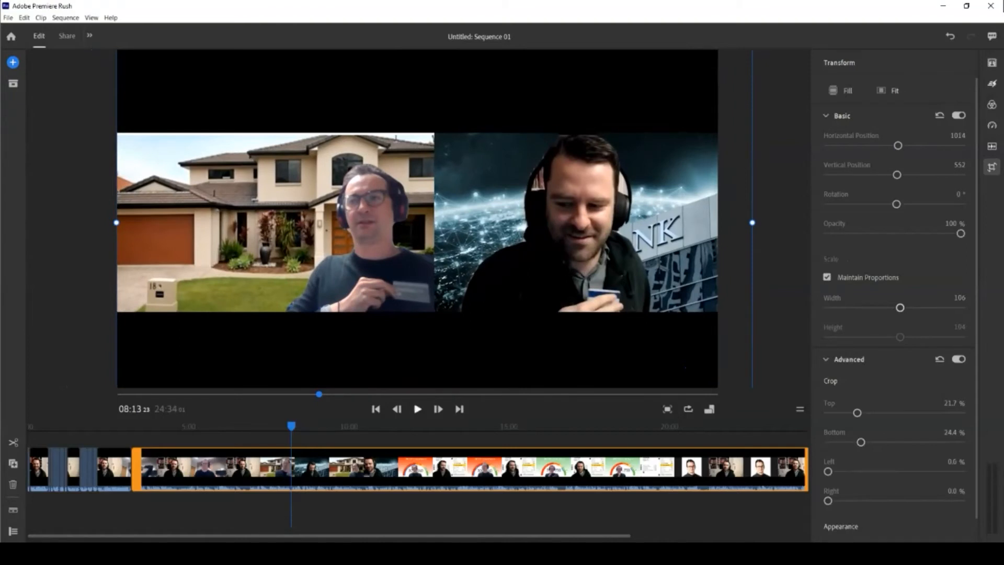
Split the clip at 10:03 and select the unwanted section after the cut.
{"action": "left_click", "coordinate": [350, 426]}
{"action": "left_click", "coordinate": [41, 17]}
{"action": "left_click", "coordinate": [59, 38]}
{"action": "left_click", "coordinate": [306, 469]}
Delete the unwanted section, then split at the next cut point and remove the short piece before it.
{"action": "key", "text": "Delete"}
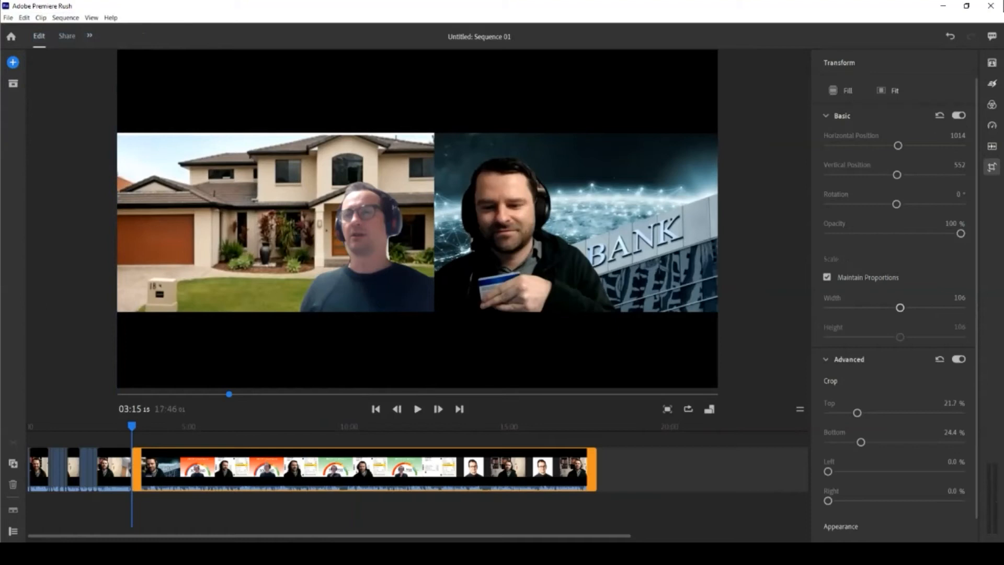
{"action": "left_click", "coordinate": [418, 409]}
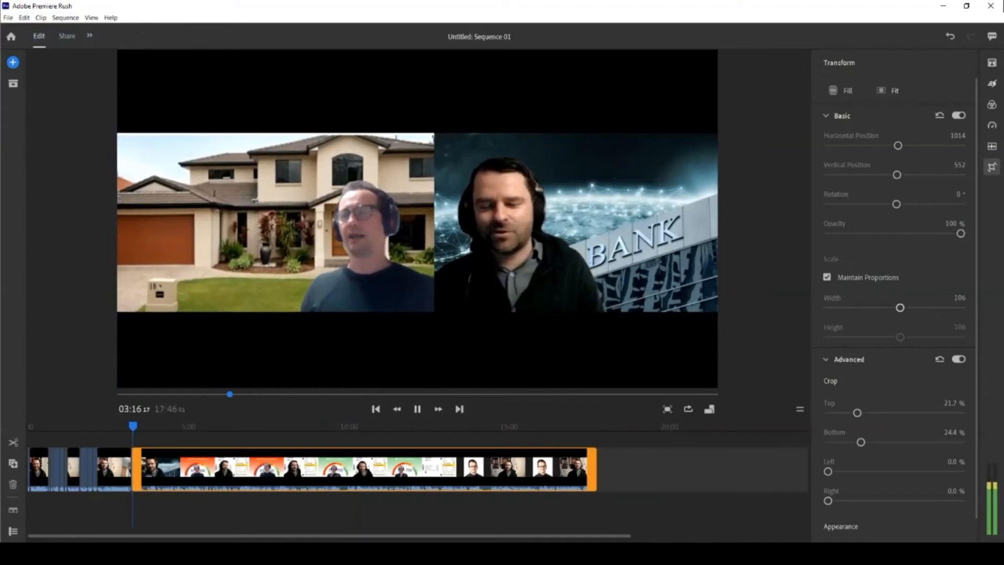
{"action": "left_click", "coordinate": [137, 426]}
{"action": "left_click", "coordinate": [65, 18]}
{"action": "left_click", "coordinate": [59, 39]}
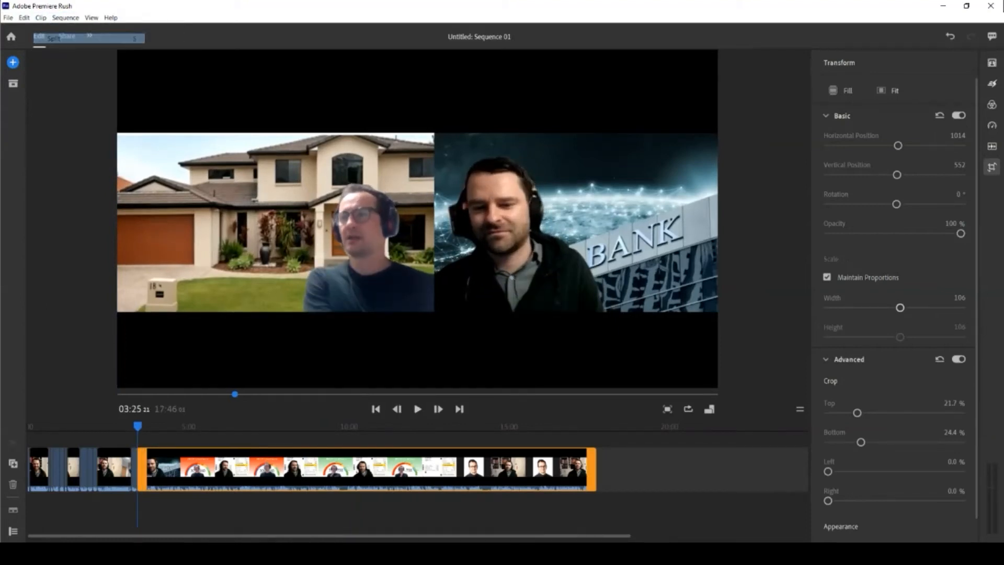
{"action": "left_click", "coordinate": [134, 469]}
{"action": "key", "text": "Delete"}
Split at 03:36 and at the end of the unwanted section, then delete that piece.
{"action": "key", "text": "space"}
{"action": "left_click", "coordinate": [41, 18]}
{"action": "left_click", "coordinate": [59, 38]}
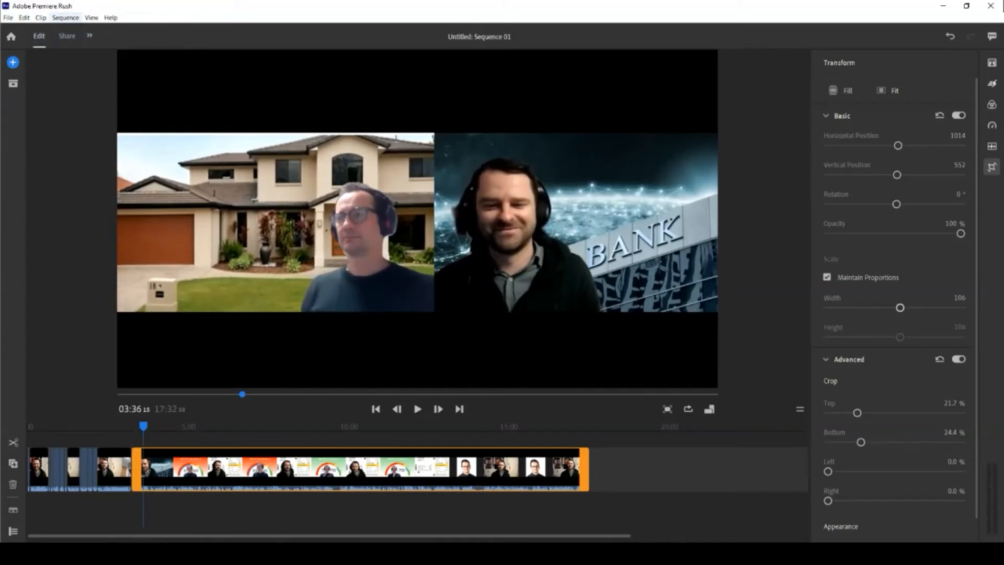
{"action": "left_click", "coordinate": [41, 18]}
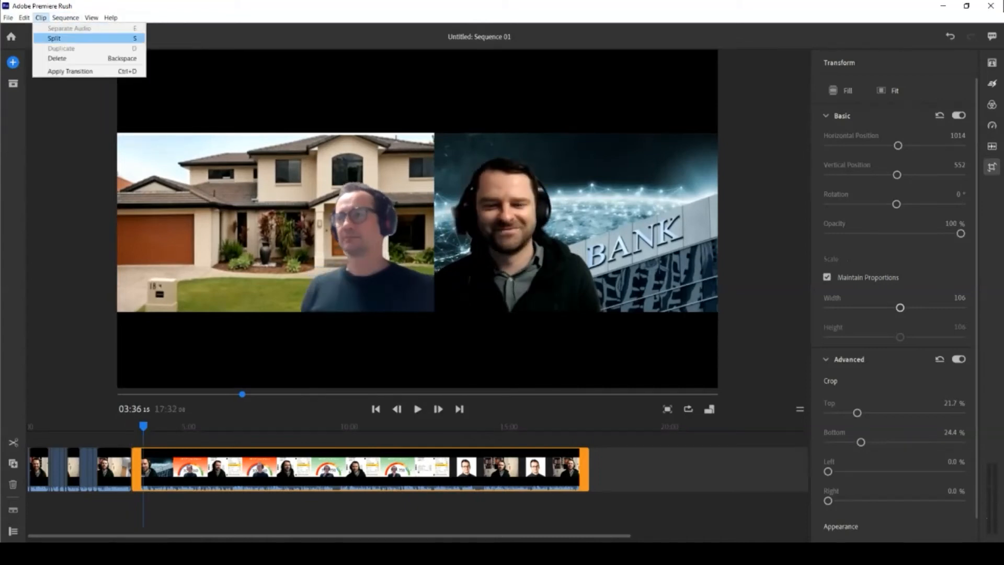
{"action": "left_click", "coordinate": [58, 38]}
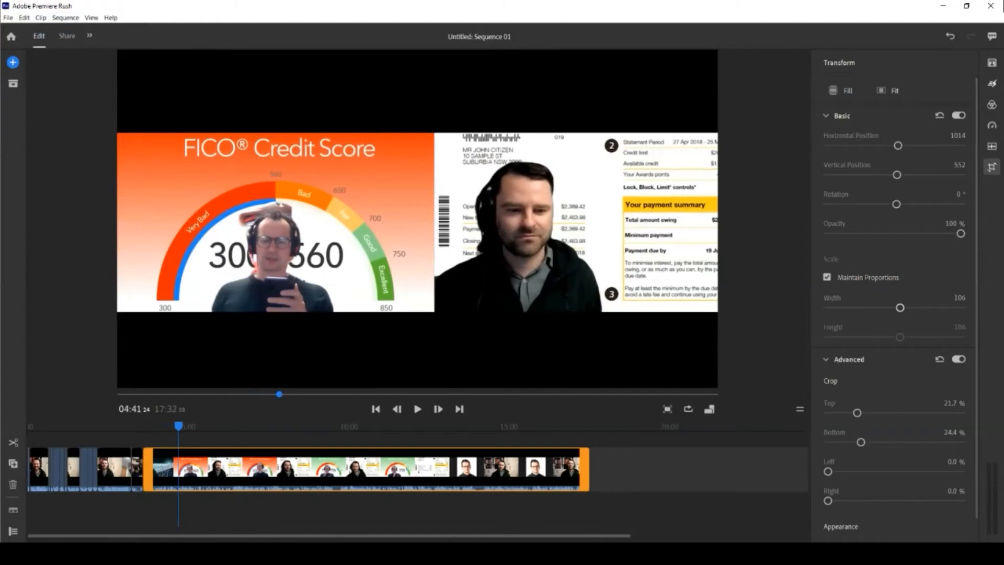
{"action": "left_click", "coordinate": [41, 18]}
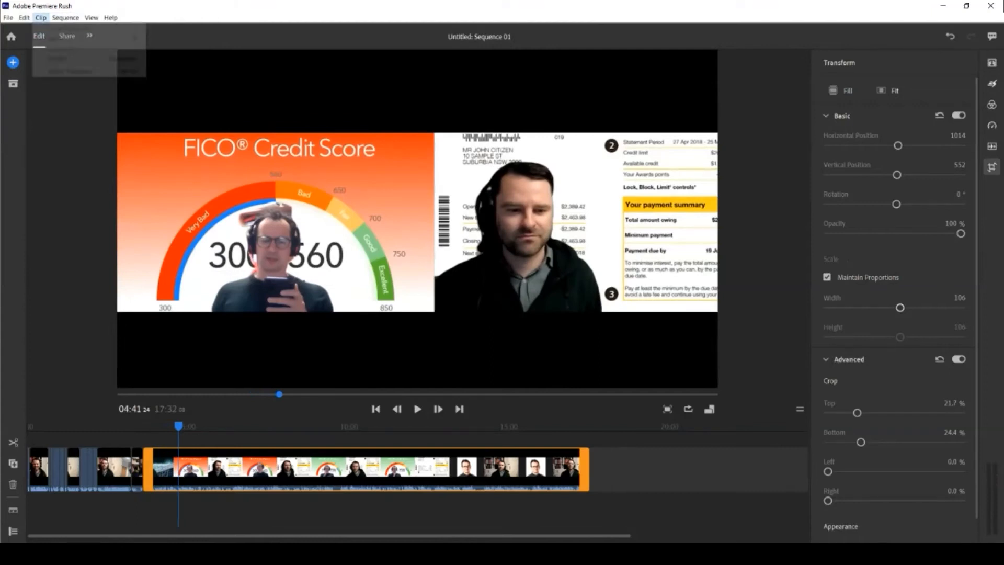
{"action": "left_click", "coordinate": [58, 38]}
{"action": "left_click", "coordinate": [160, 469]}
{"action": "key", "text": "Delete"}
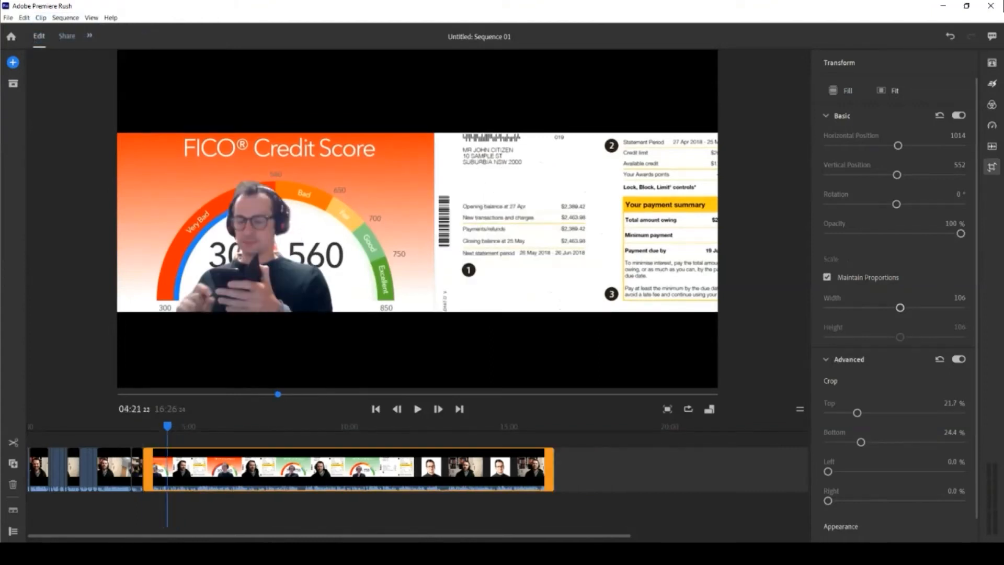
Split at 04:21, delete the short piece before it, and split again at the playhead.
{"action": "left_click", "coordinate": [41, 18]}
{"action": "left_click", "coordinate": [58, 38]}
{"action": "left_click", "coordinate": [147, 469]}
{"action": "key", "text": "Delete"}
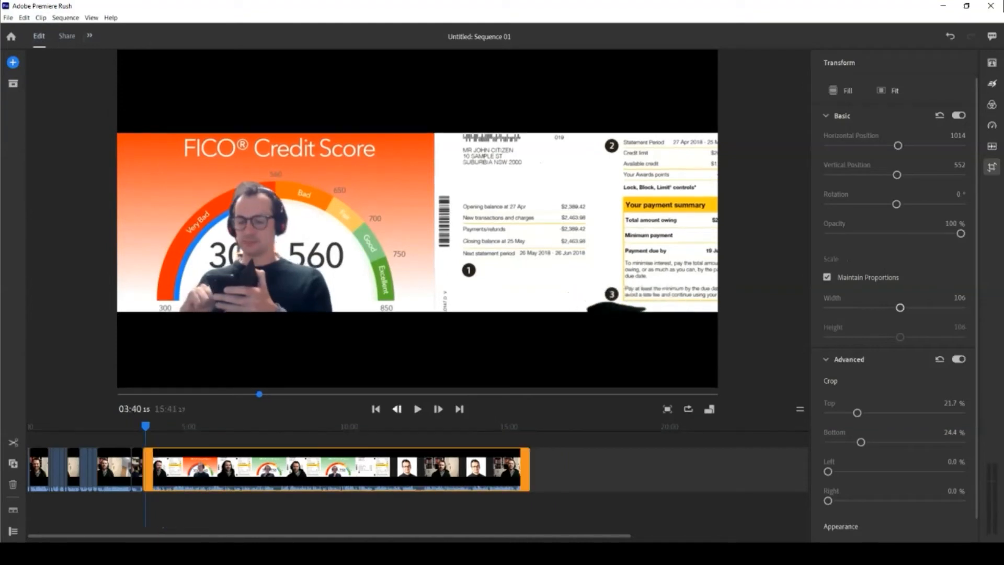
{"action": "left_click", "coordinate": [40, 18]}
{"action": "left_click", "coordinate": [55, 38]}
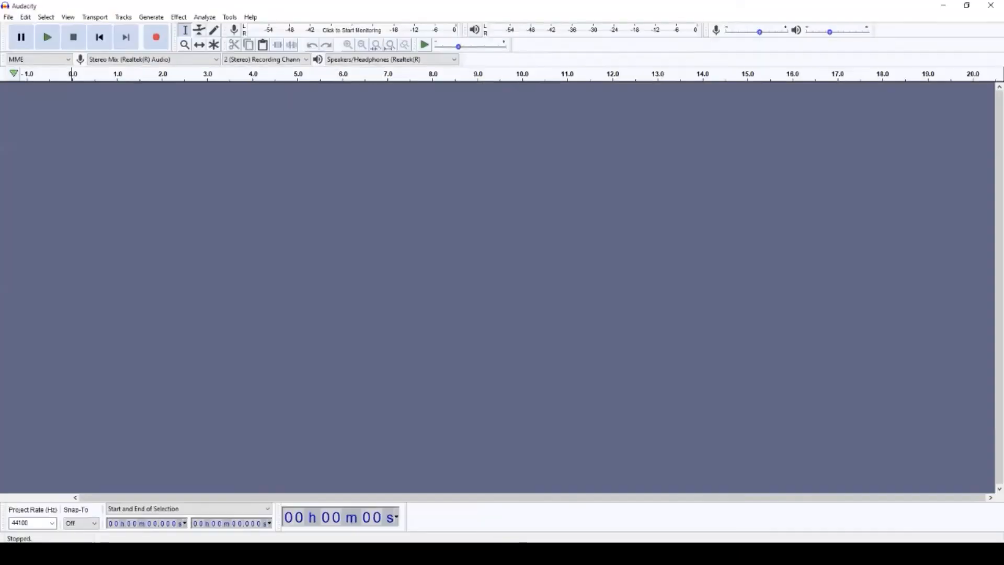
Record a short clip in Audacity with Stereo Mix as the input.
{"action": "left_click", "coordinate": [154, 60]}
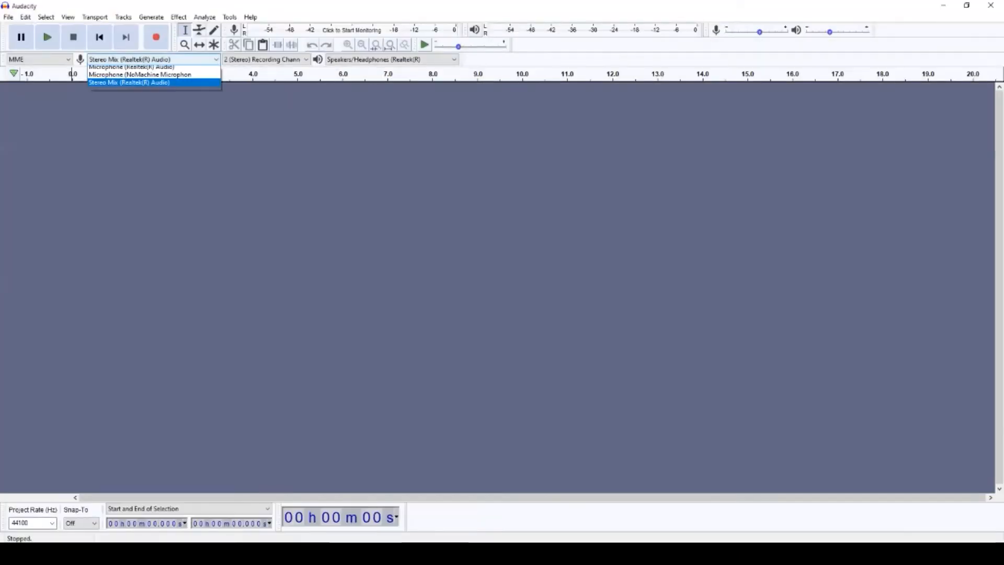
{"action": "left_click", "coordinate": [129, 94]}
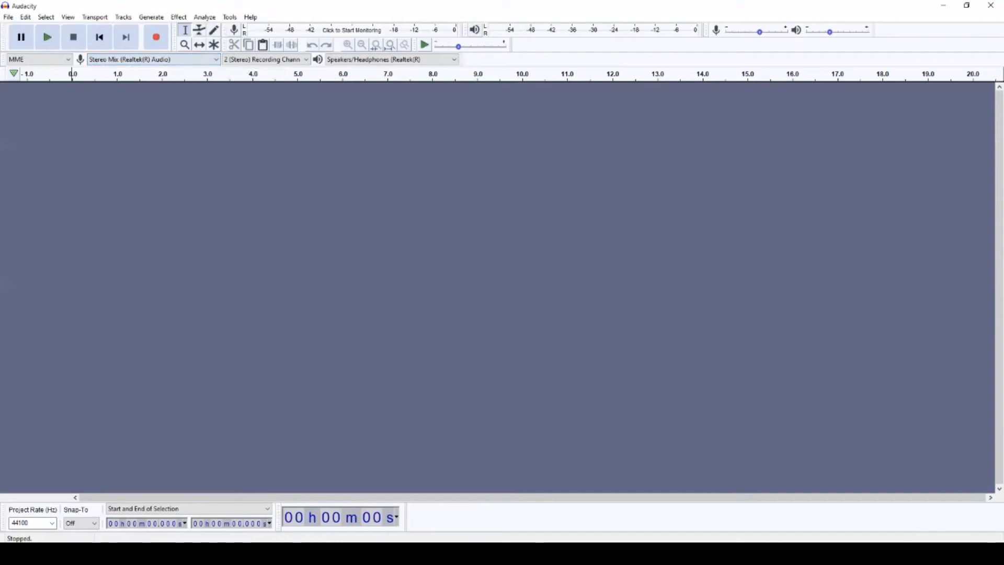
{"action": "left_click", "coordinate": [156, 37]}
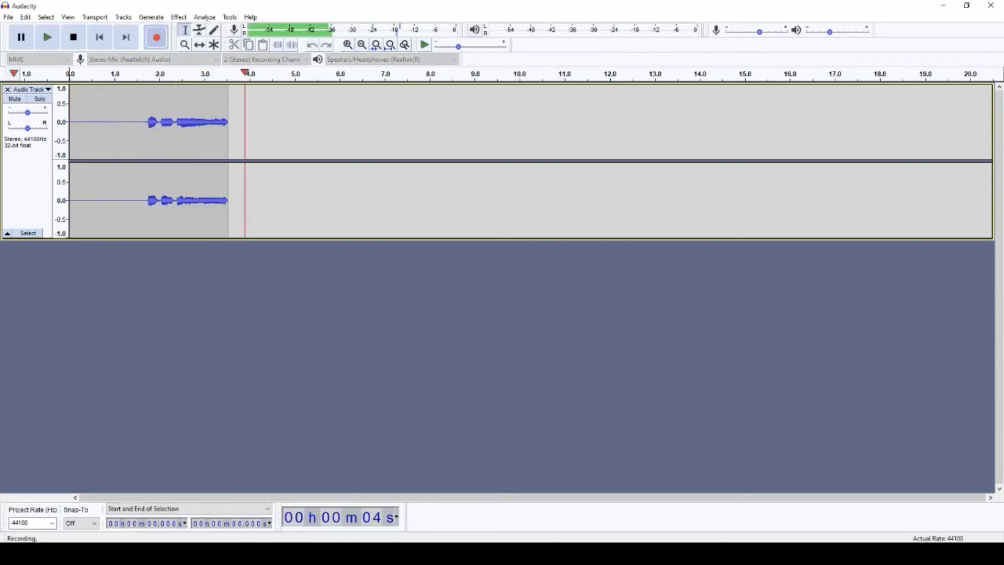
{"action": "key", "text": "space"}
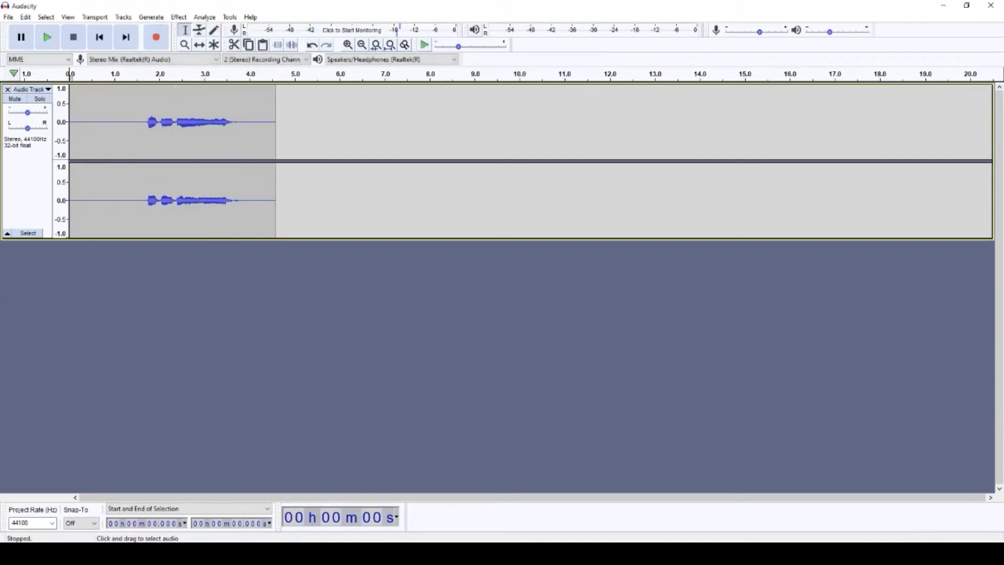
Delete the leading silence and the audio after 2.04 s, leaving about 2 seconds.
{"action": "left_click_drag", "start_coordinate": [147, 141], "coordinate": [69, 141]}
{"action": "key", "text": "Delete"}
{"action": "left_click_drag", "start_coordinate": [162, 131], "coordinate": [345, 131]}
{"action": "key", "text": "Delete"}
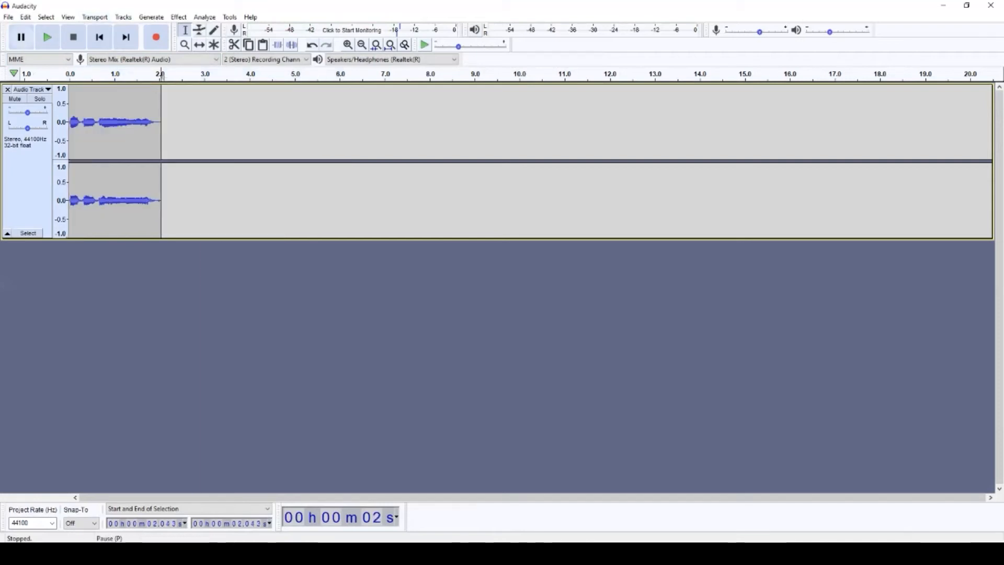
Export the recording as a WAV file and close the Audacity project.
{"action": "left_click", "coordinate": [8, 17]}
{"action": "mouse_move", "coordinate": [27, 95]}
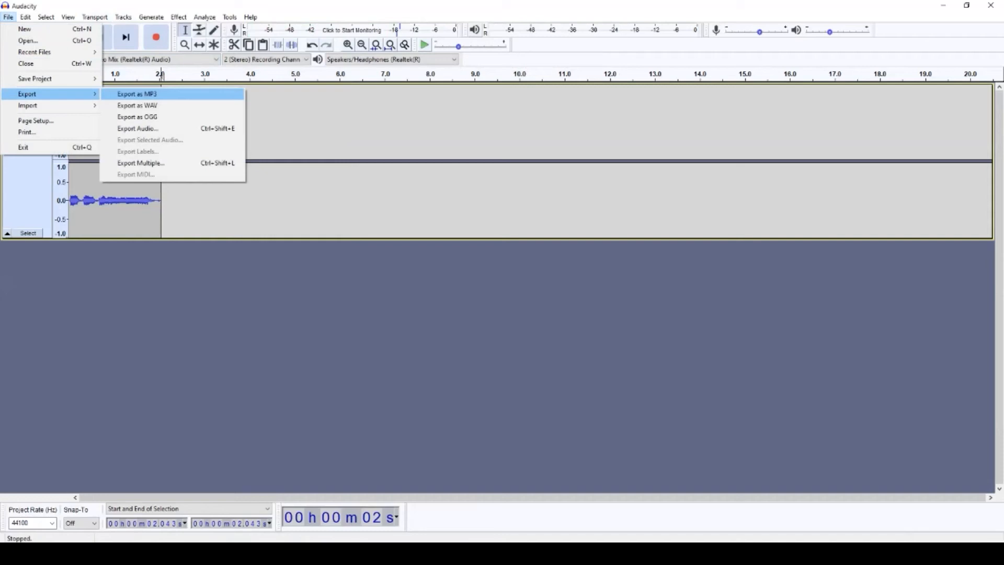
{"action": "left_click", "coordinate": [137, 106]}
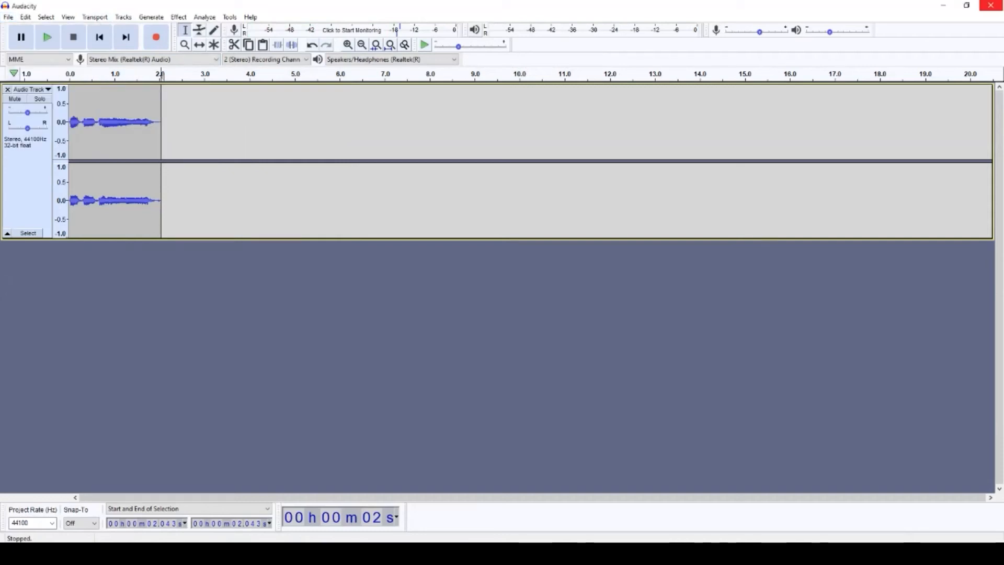
{"action": "left_click", "coordinate": [991, 5]}
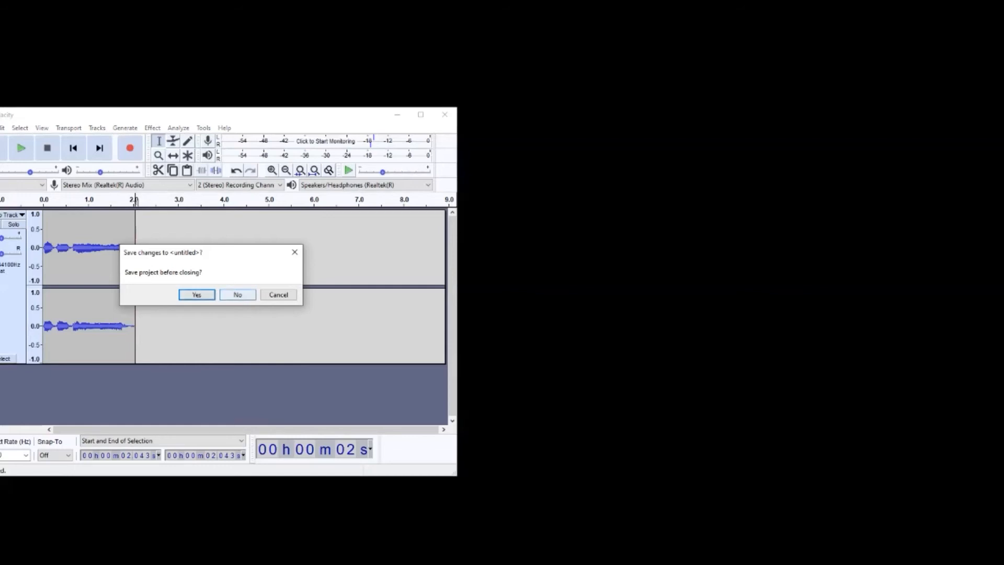
Discard changes to the Audacity project and return to Premiere Rush.
{"action": "left_click", "coordinate": [238, 295]}
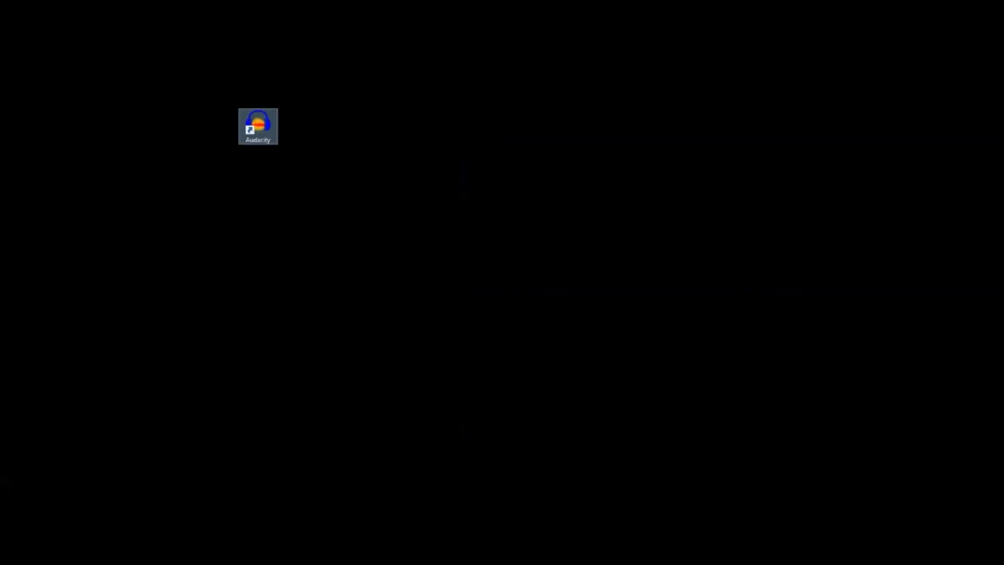
{"action": "left_click_drag", "start_coordinate": [523, 199], "coordinate": [554, 494]}
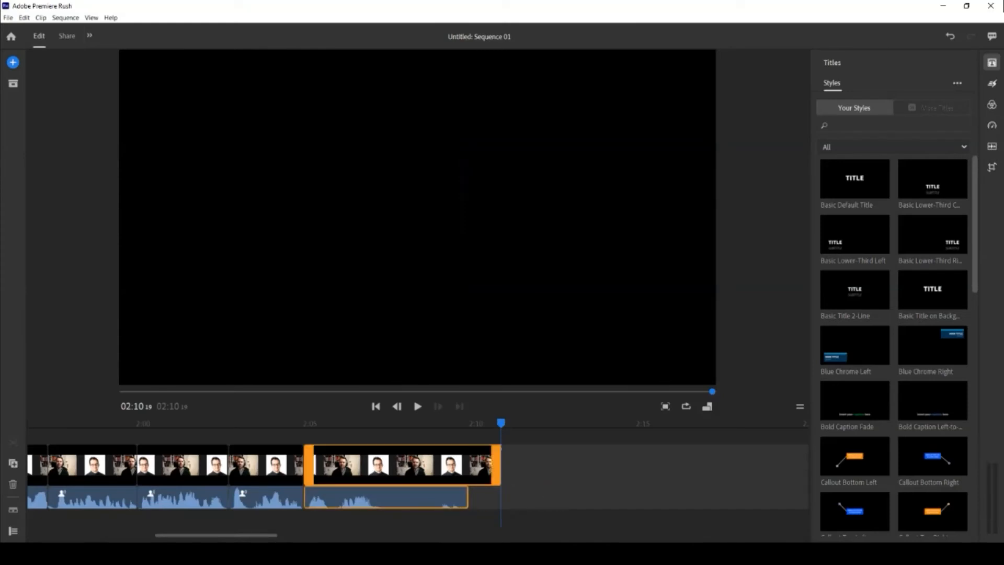
Trim back the end of the last clip's audio, review it, and return the playhead to 02:06.
{"action": "left_click_drag", "start_coordinate": [501, 423], "coordinate": [441, 423]}
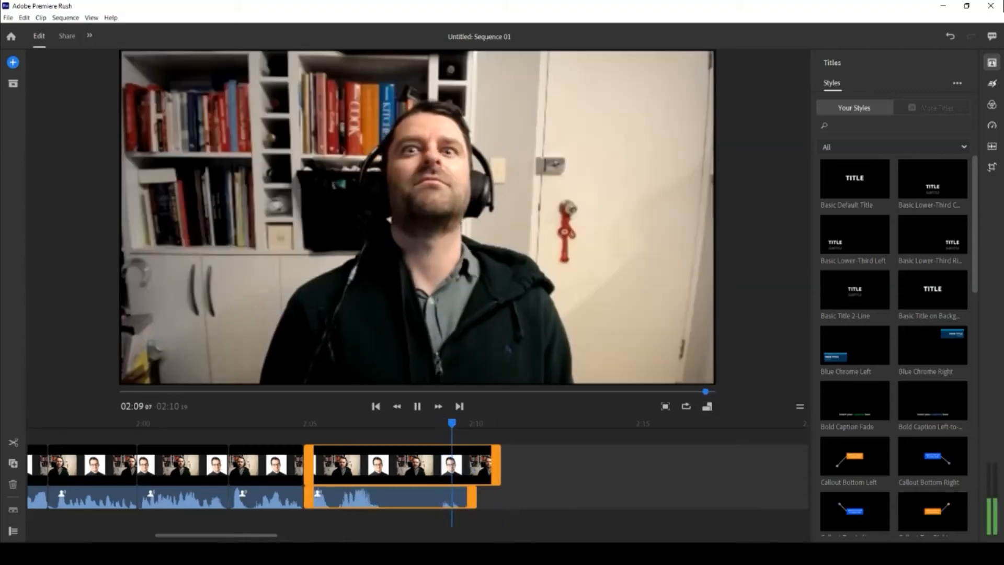
{"action": "left_click", "coordinate": [444, 423]}
{"action": "left_click_drag", "start_coordinate": [444, 423], "coordinate": [362, 424]}
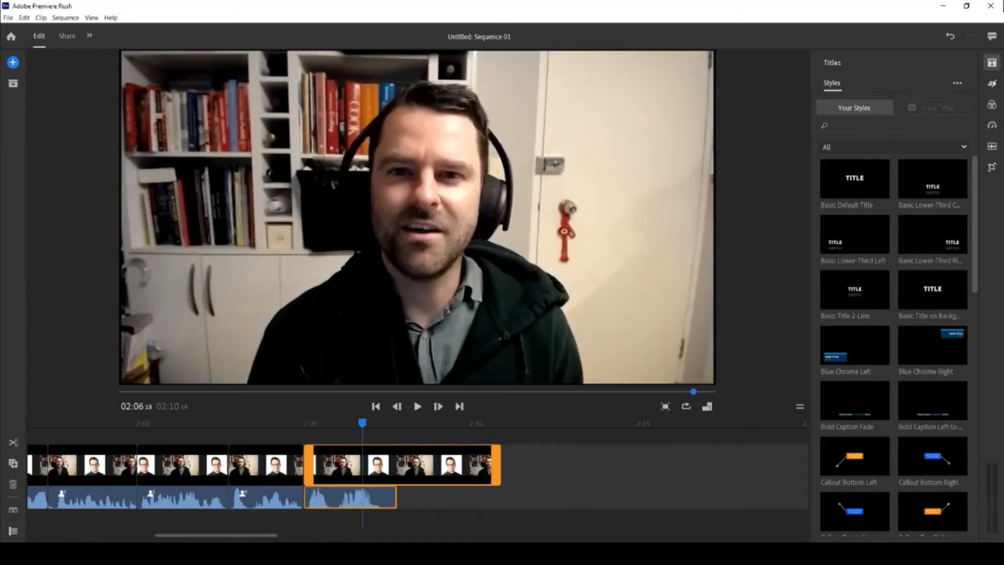
{"action": "left_click", "coordinate": [344, 423]}
{"action": "key", "text": "space"}
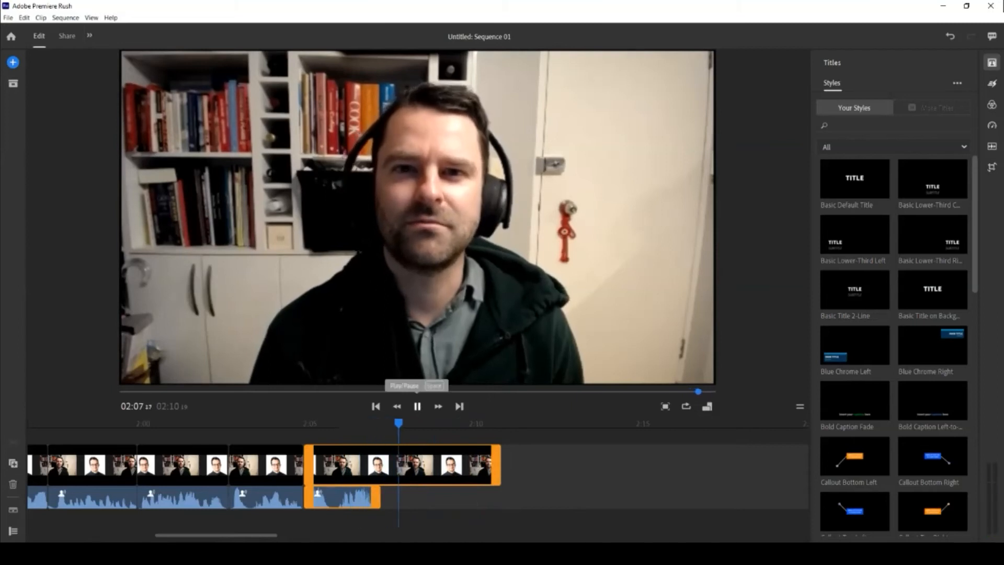
{"action": "left_click", "coordinate": [417, 407]}
{"action": "left_click_drag", "start_coordinate": [424, 423], "coordinate": [355, 423]}
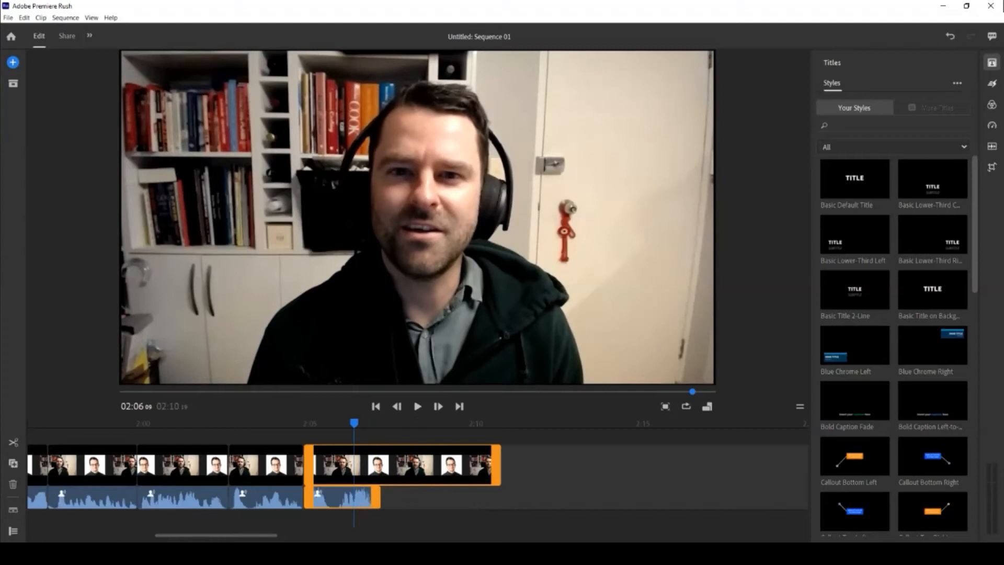
Drag the untitled WAV from the desktop onto the Premiere Rush timeline.
{"action": "left_click", "coordinate": [166, 554]}
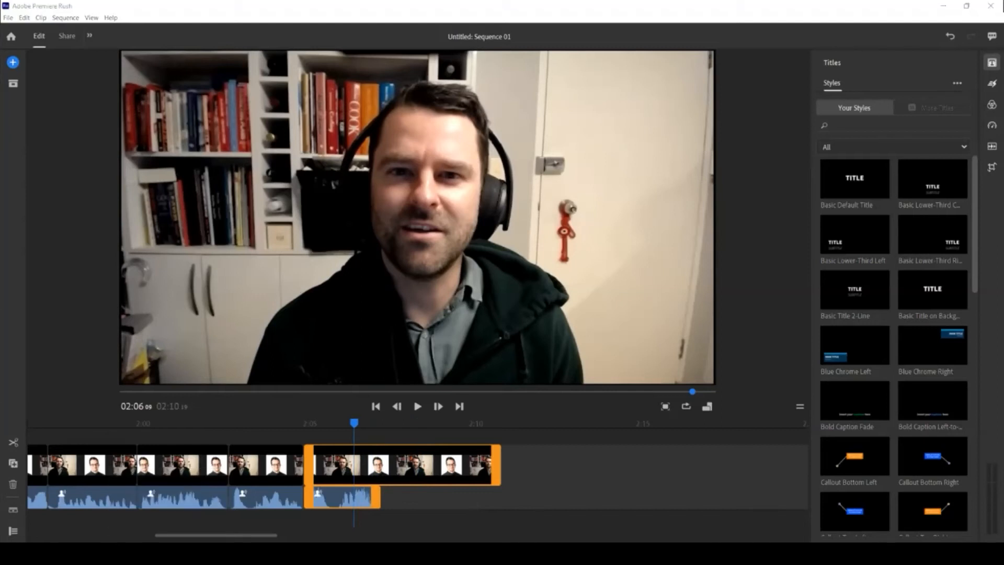
{"action": "left_click", "coordinate": [967, 6]}
{"action": "left_click_drag", "start_coordinate": [617, 40], "coordinate": [718, 197]}
{"action": "left_click_drag", "start_coordinate": [251, 186], "coordinate": [465, 61]}
{"action": "left_click", "coordinate": [331, 181]}
{"action": "left_click_drag", "start_coordinate": [334, 181], "coordinate": [744, 445]}
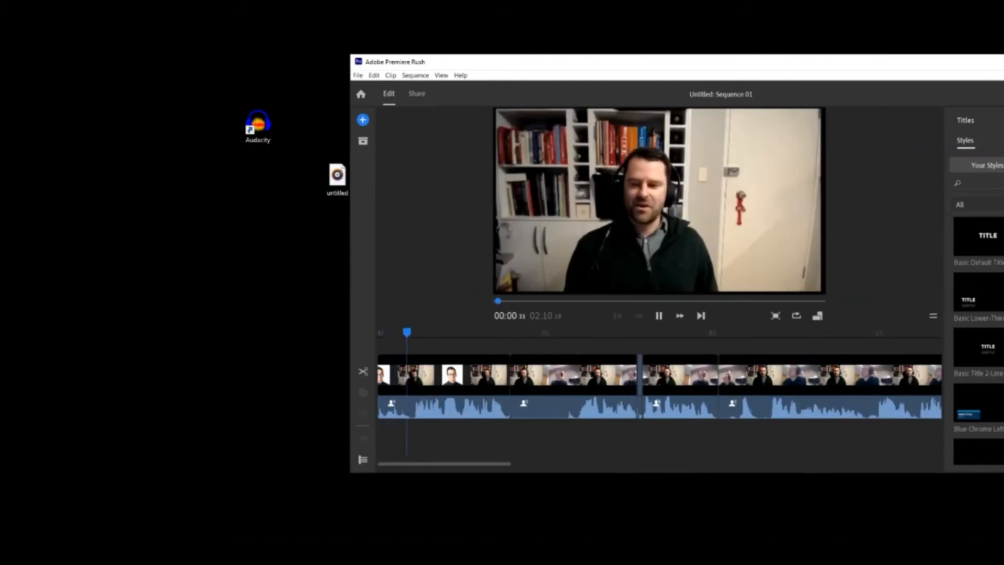
Pause playback, select the untitled audio clip near 02:08, and maximize Premiere Rush.
{"action": "key", "text": "space"}
{"action": "left_click_drag", "start_coordinate": [444, 463], "coordinate": [749, 462]}
{"action": "left_click", "coordinate": [548, 430]}
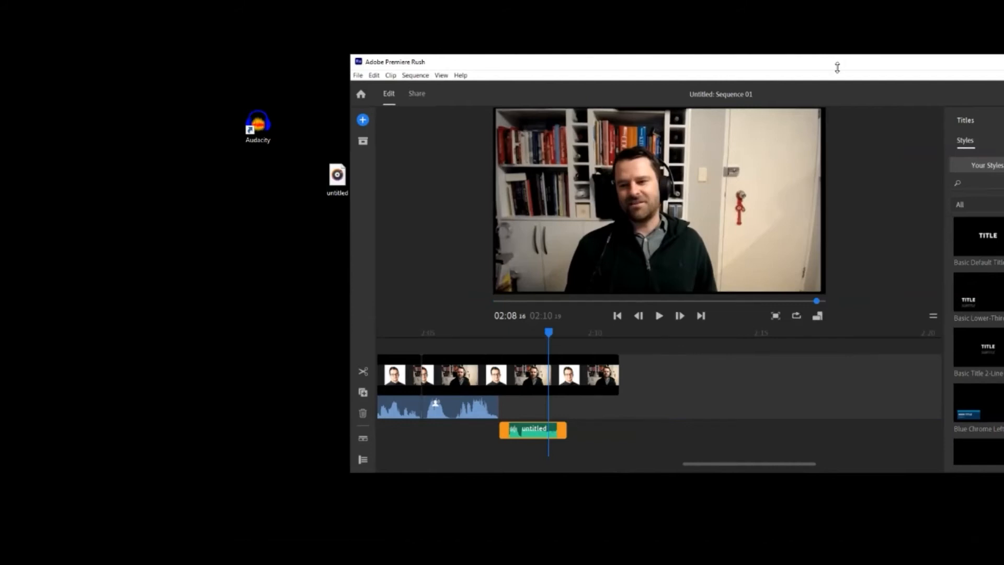
{"action": "double_click", "coordinate": [718, 65]}
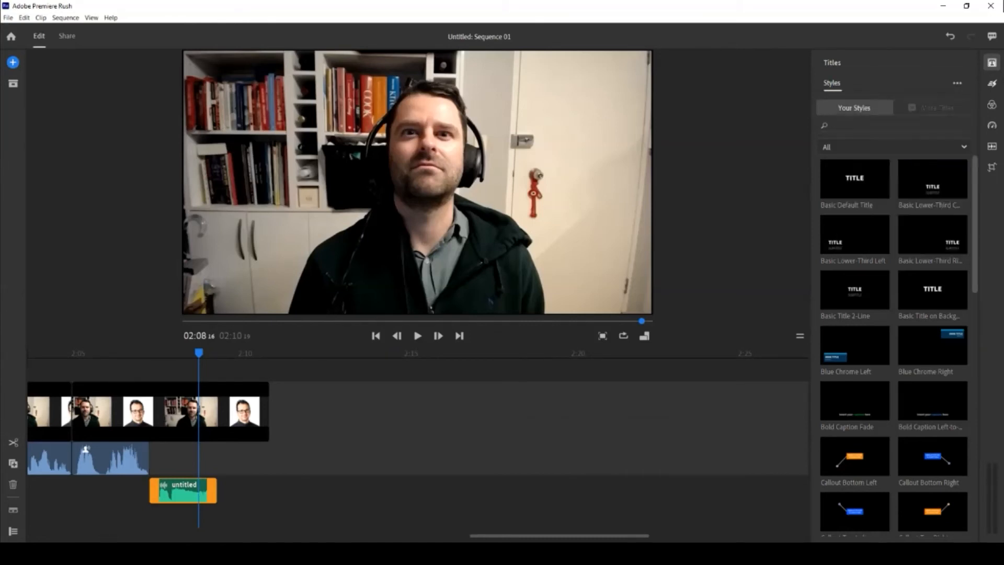
Slow the untitled audio clip to 58% speed and play back the sequence ending.
{"action": "left_click", "coordinate": [992, 125]}
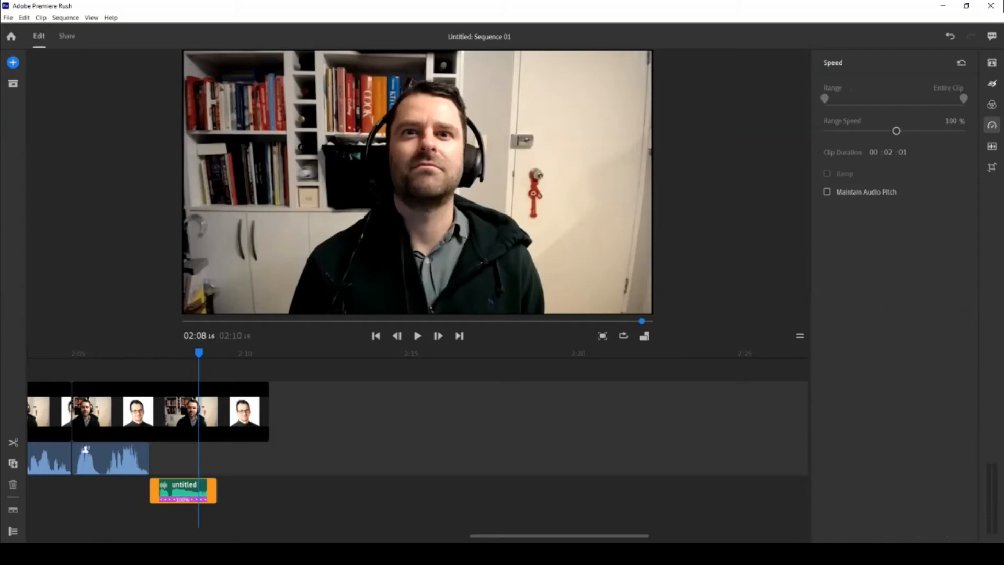
{"action": "left_click", "coordinate": [992, 147]}
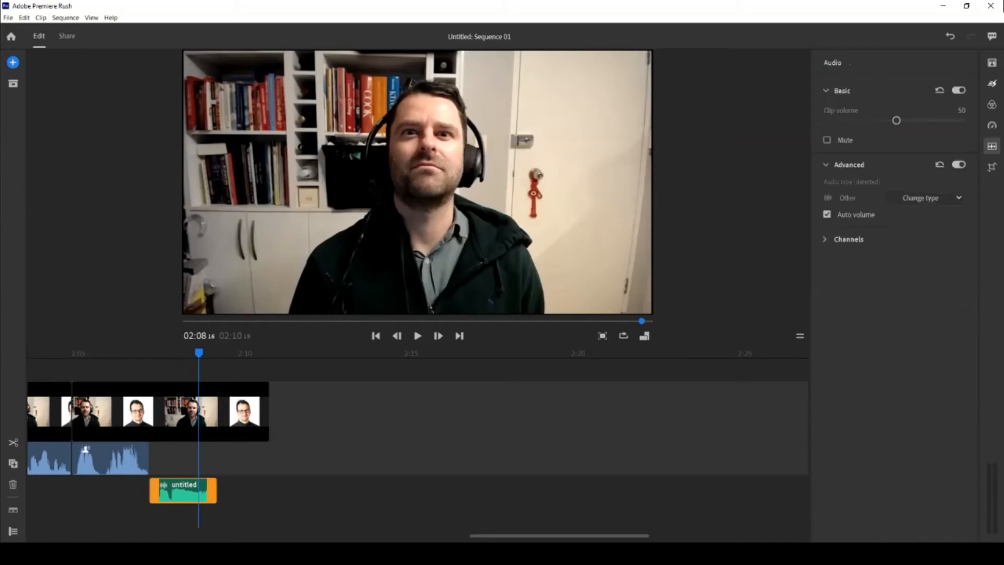
{"action": "left_click_drag", "start_coordinate": [199, 353], "coordinate": [176, 353]}
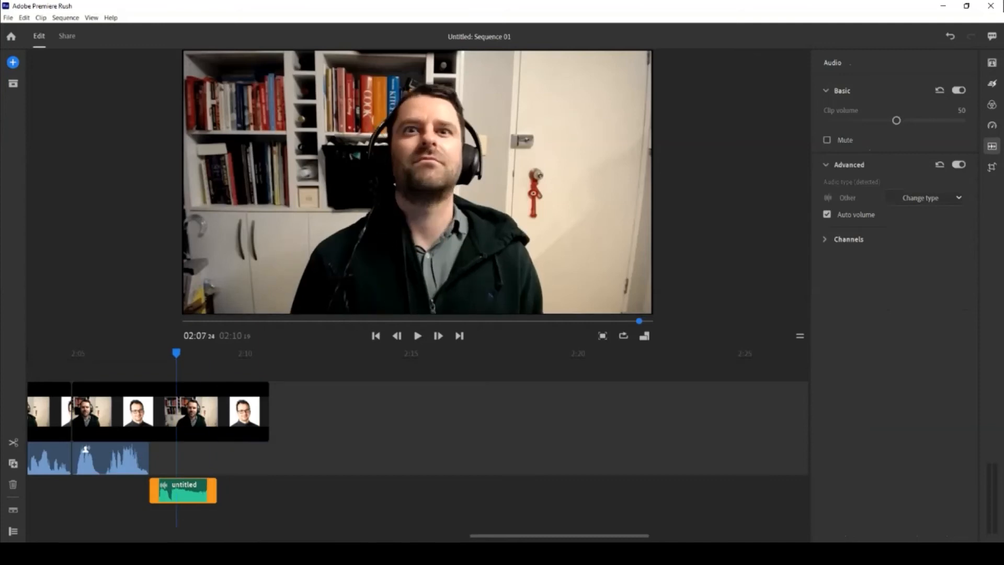
{"action": "left_click", "coordinate": [992, 125]}
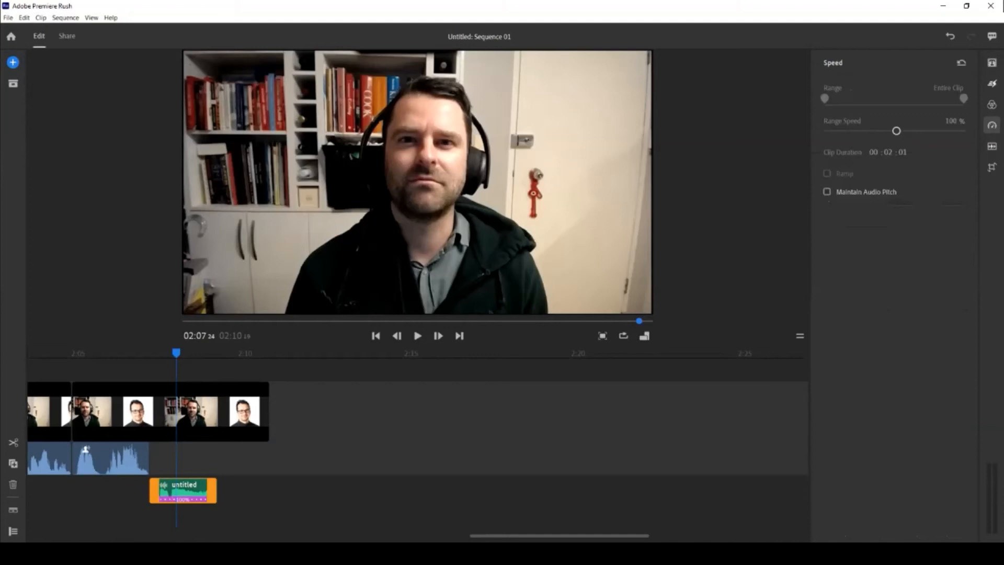
{"action": "left_click_drag", "start_coordinate": [897, 130], "coordinate": [881, 131]}
{"action": "left_click", "coordinate": [129, 413]}
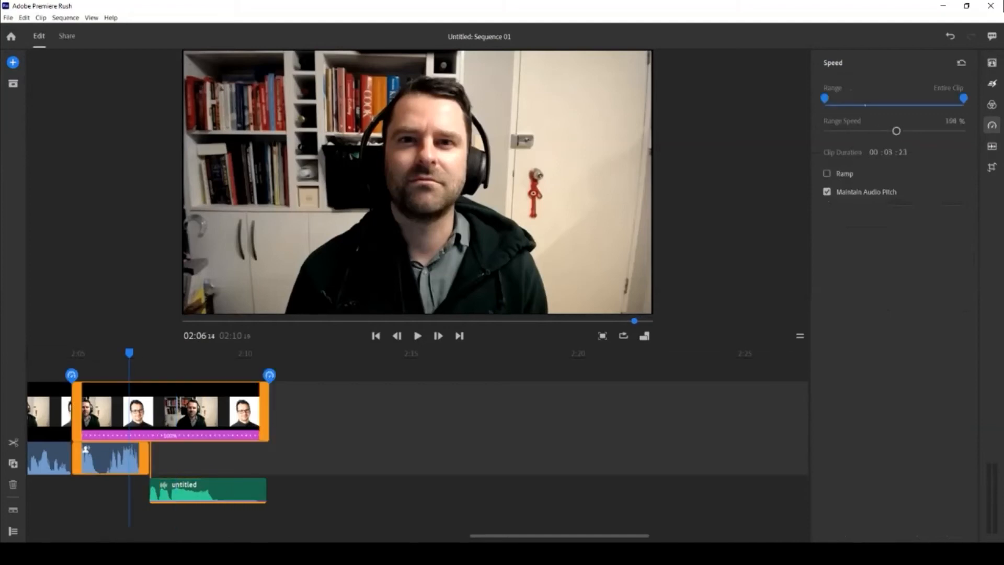
{"action": "left_click", "coordinate": [417, 335]}
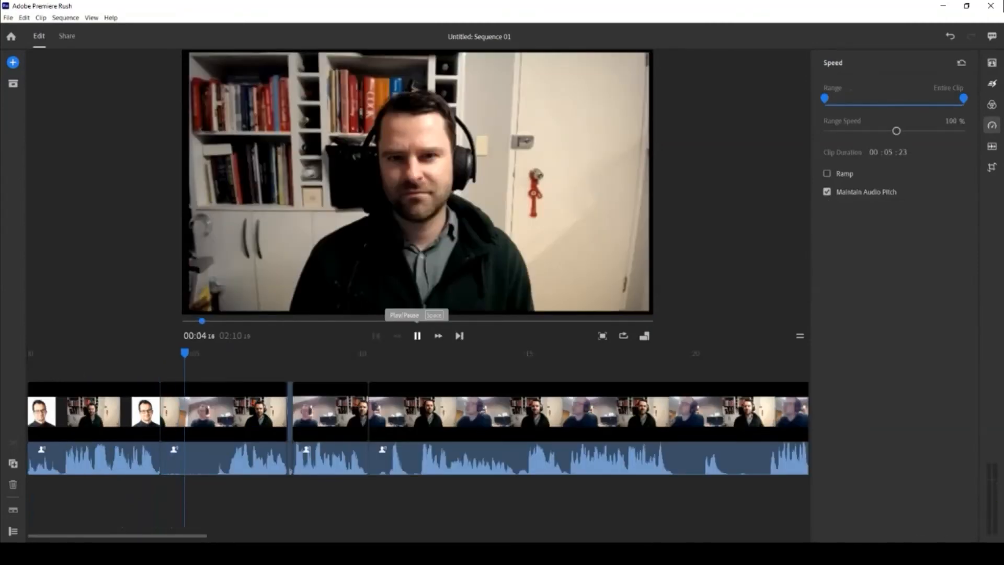
{"action": "key", "text": "space"}
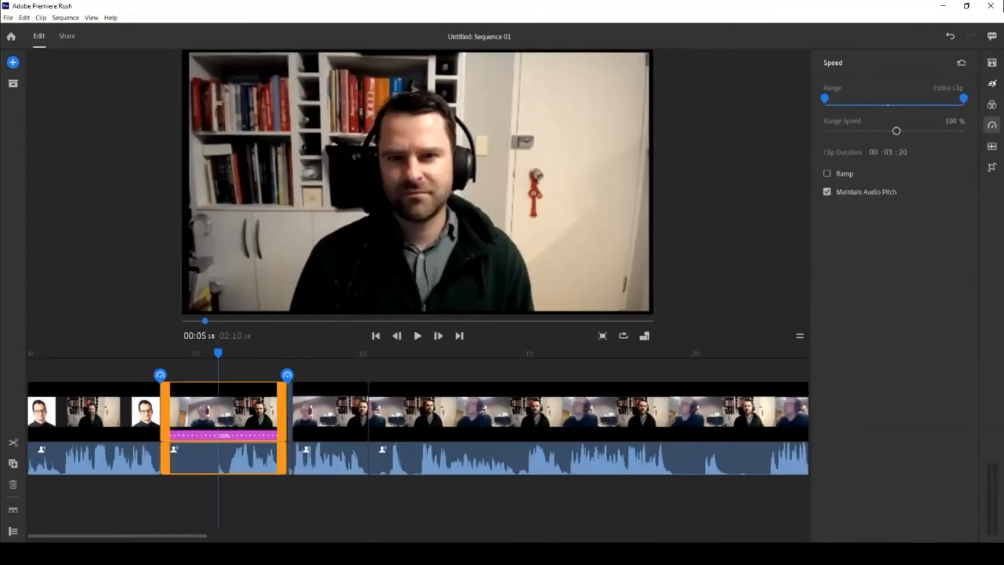
{"action": "key", "text": "space"}
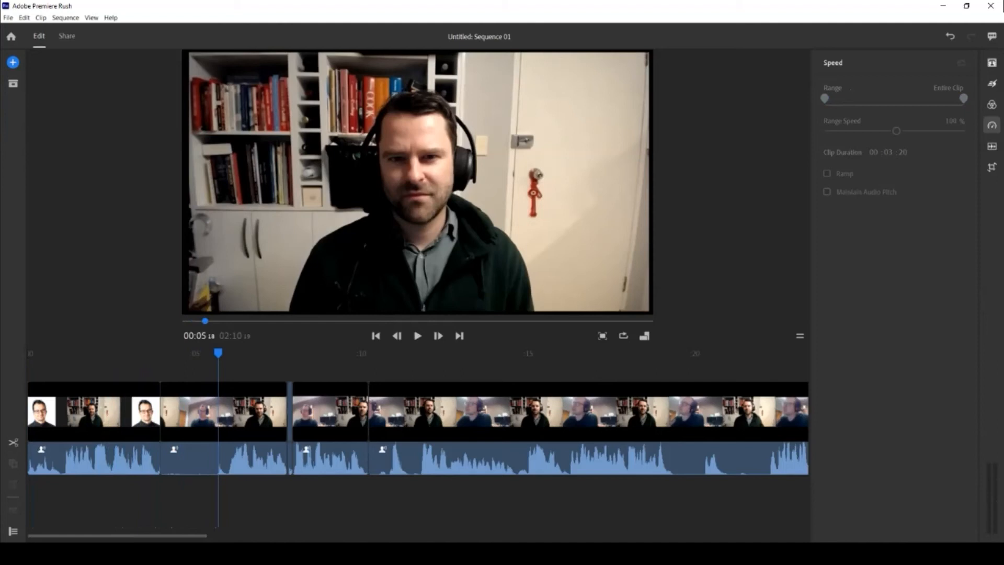
Add a Basic Title 2-Line at about 00:07 and enter the speaker's name as its title line.
{"action": "left_click", "coordinate": [992, 62]}
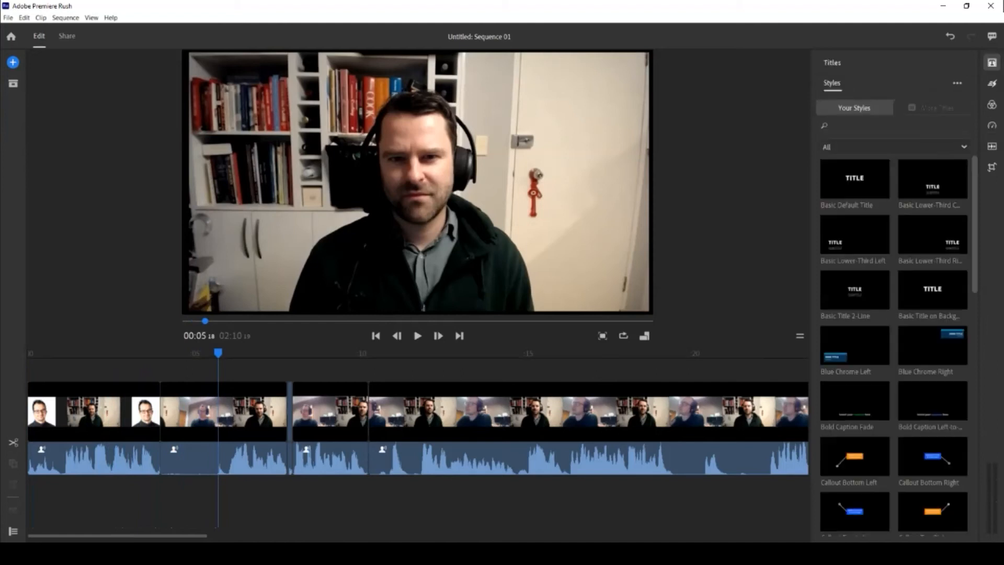
{"action": "left_click", "coordinate": [277, 414]}
{"action": "left_click", "coordinate": [933, 179]}
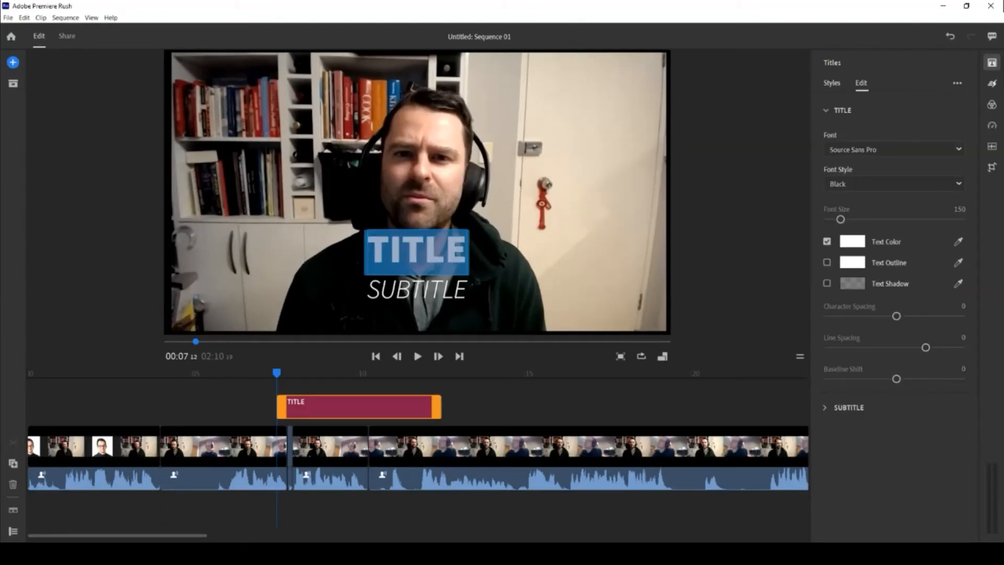
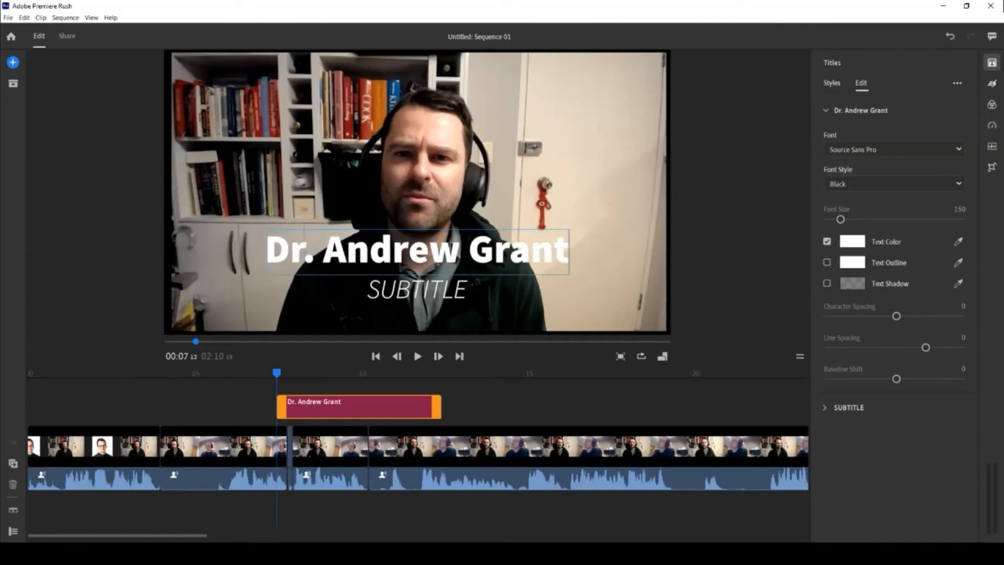
{"action": "key", "text": "Return"}
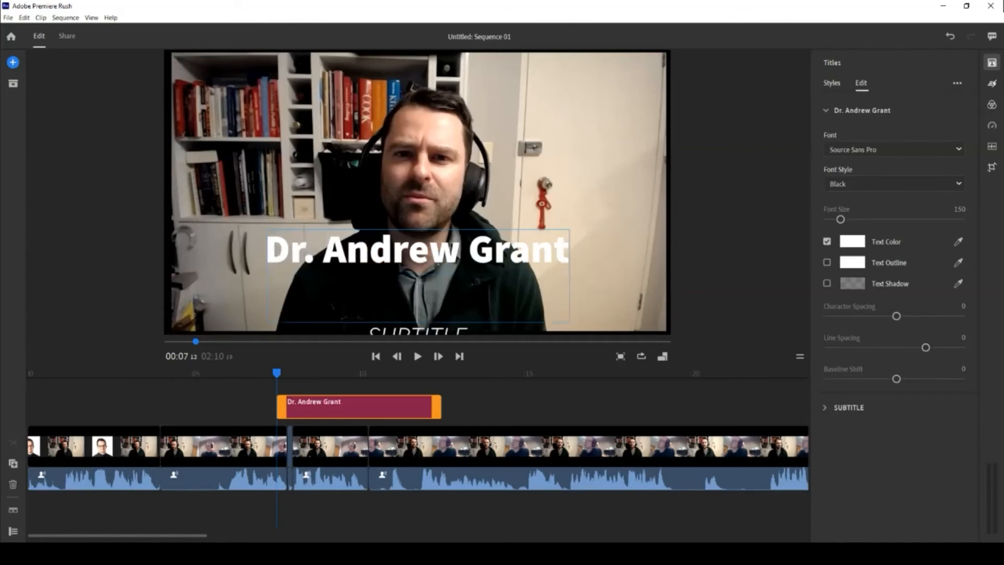
{"action": "key", "text": "Up"}
{"action": "key", "text": "Right"}
{"action": "key", "text": "Right"}
{"action": "key", "text": "Right"}
{"action": "key", "text": "Right"}
{"action": "key", "text": "Right"}
{"action": "key", "text": "Right"}
{"action": "key", "text": "Right"}
{"action": "key", "text": "Delete"}
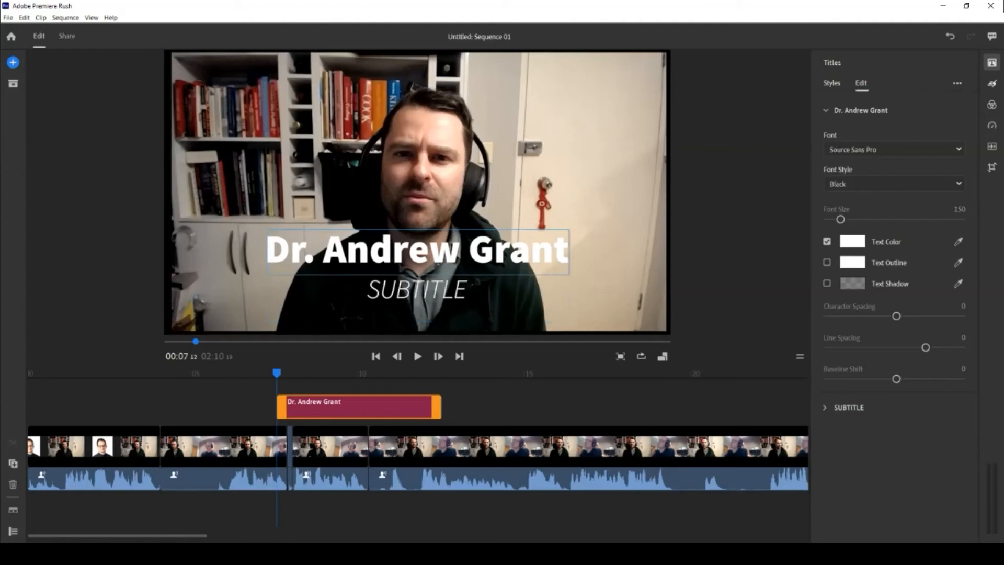
Set the subtitle line to University of Sydney Business School and play back the result.
{"action": "double_click", "coordinate": [417, 290]}
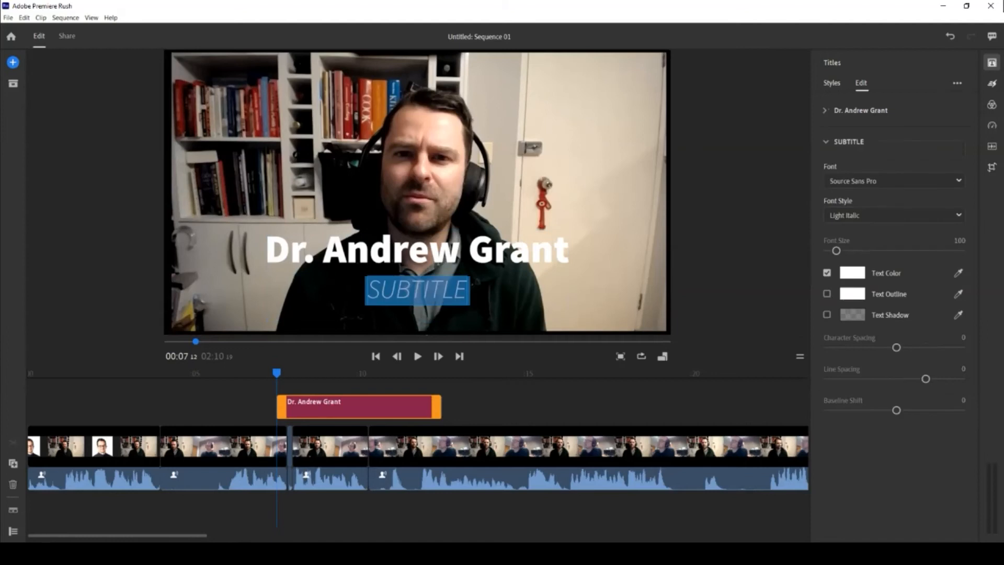
{"action": "type", "text": "Univer"}
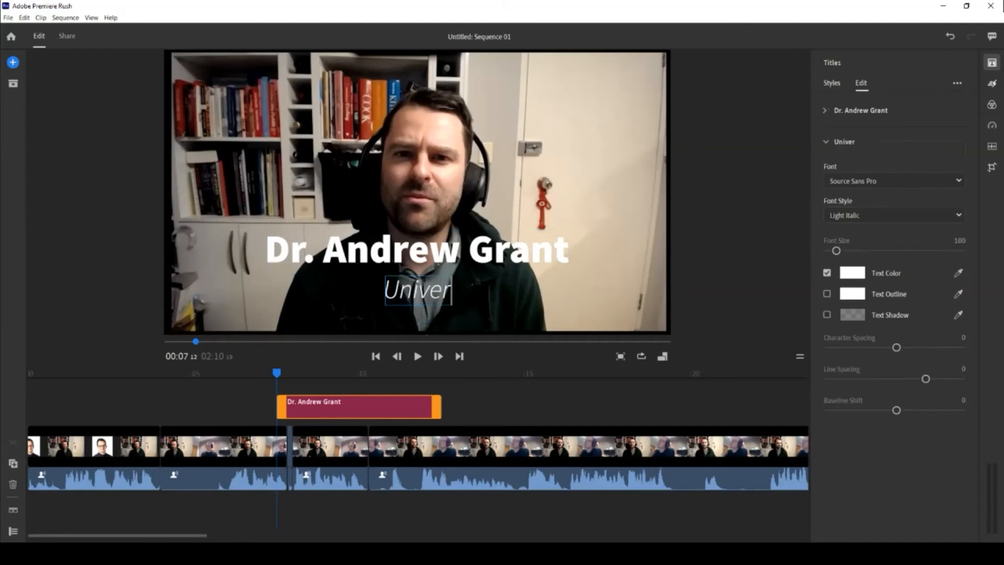
{"action": "type", "text": "city of"}
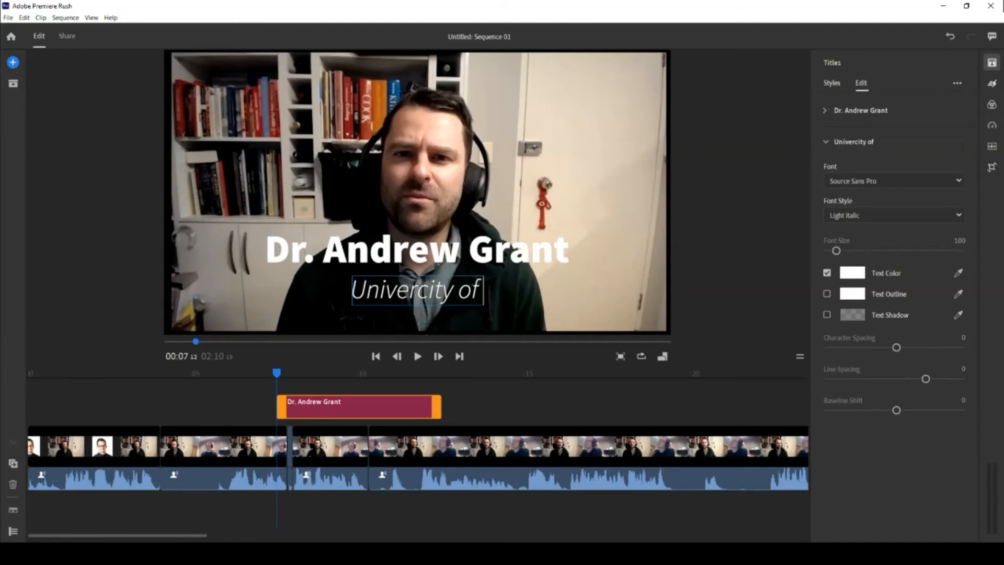
{"action": "type", "text": " Sydny B"}
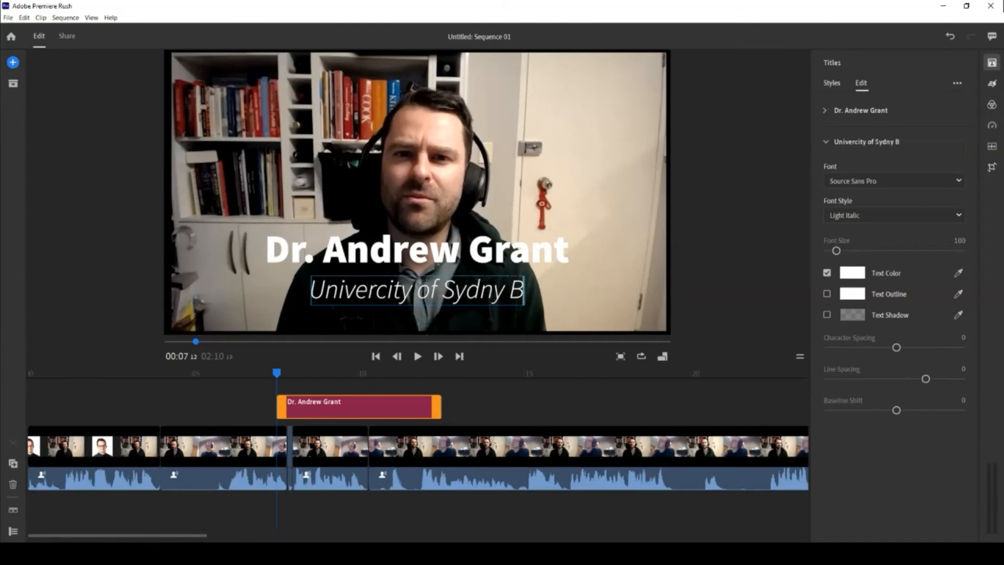
{"action": "type", "text": "iznis"}
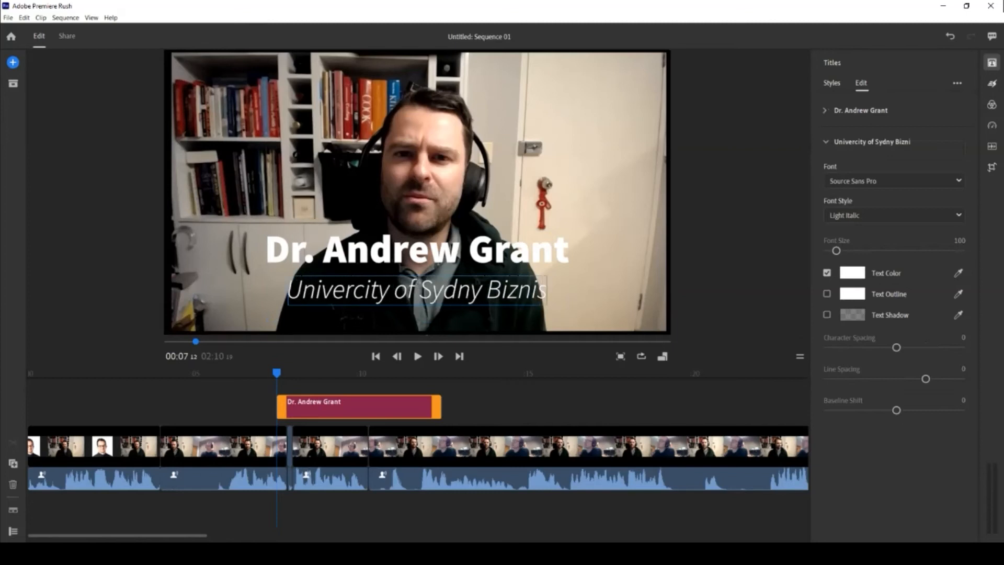
{"action": "type", "text": "chool"}
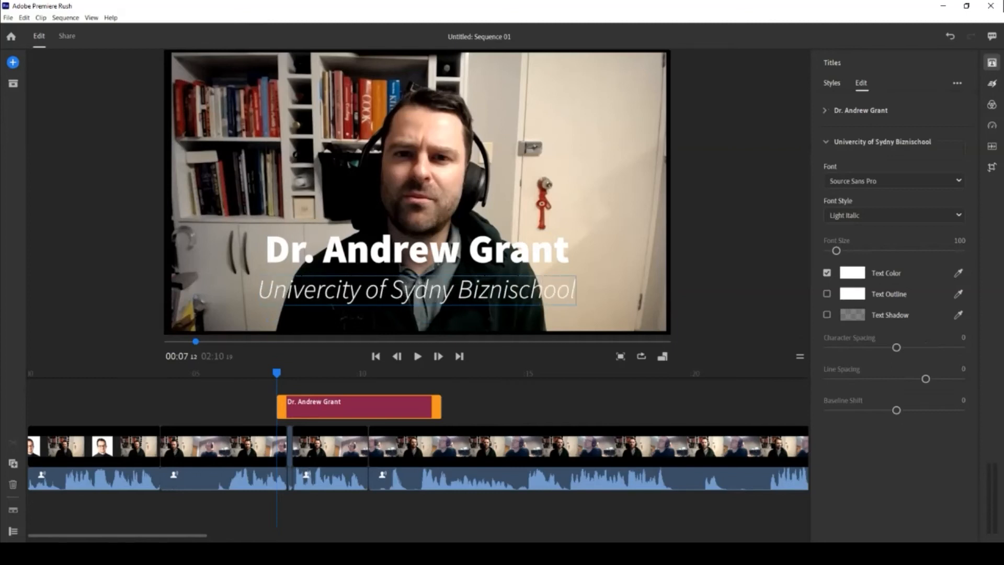
{"action": "key", "text": "ctrl+Left"}
{"action": "key", "text": "ctrl+Left"}
{"action": "key", "text": "ctrl+Left"}
{"action": "key", "text": "shift+Home"}
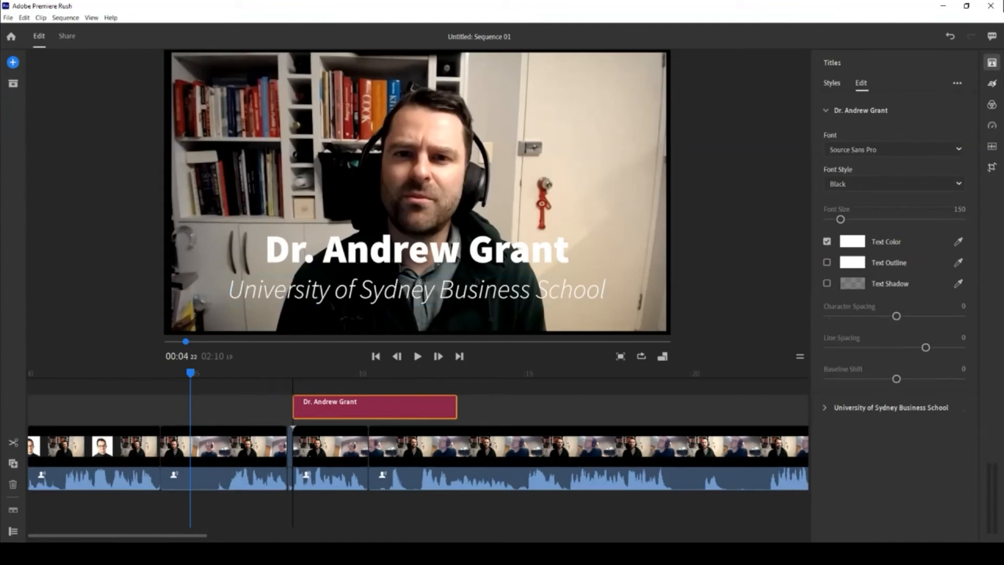
{"action": "key", "text": "Escape"}
{"action": "key", "text": "space"}
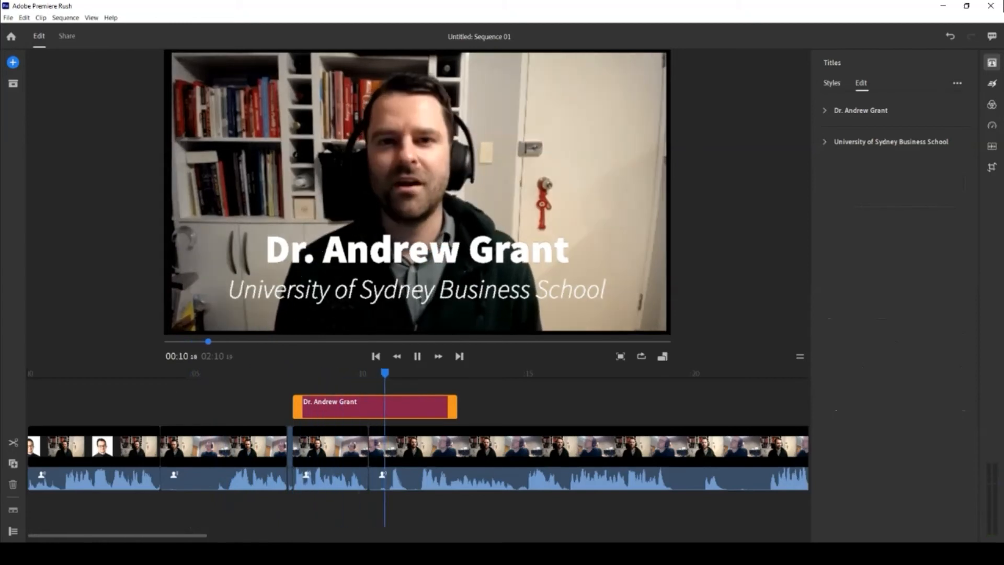
{"action": "left_click", "coordinate": [418, 356]}
Slide the name title later to the next clip and shift the underlying video slightly left.
{"action": "left_click_drag", "start_coordinate": [376, 407], "coordinate": [453, 407]}
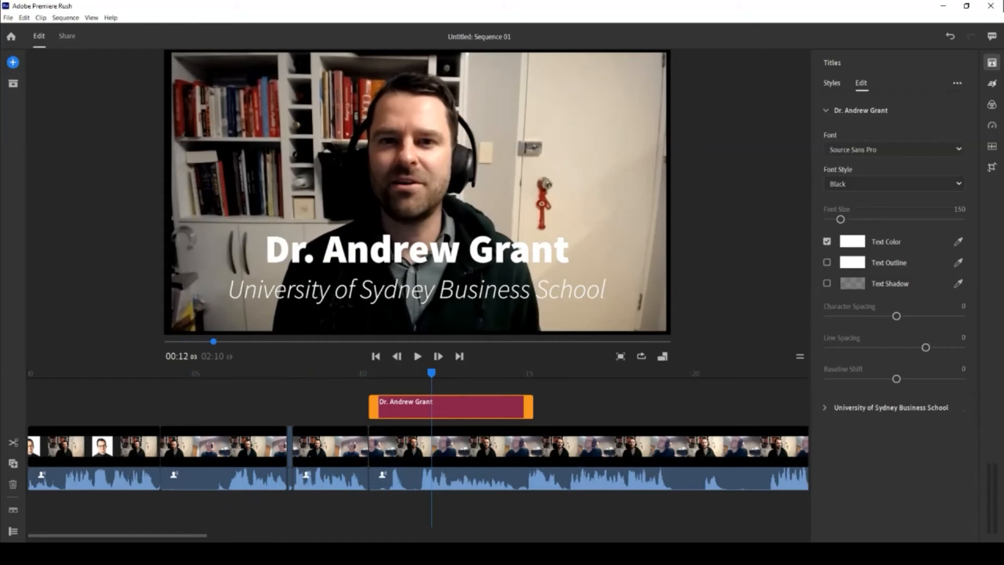
{"action": "double_click", "coordinate": [408, 251]}
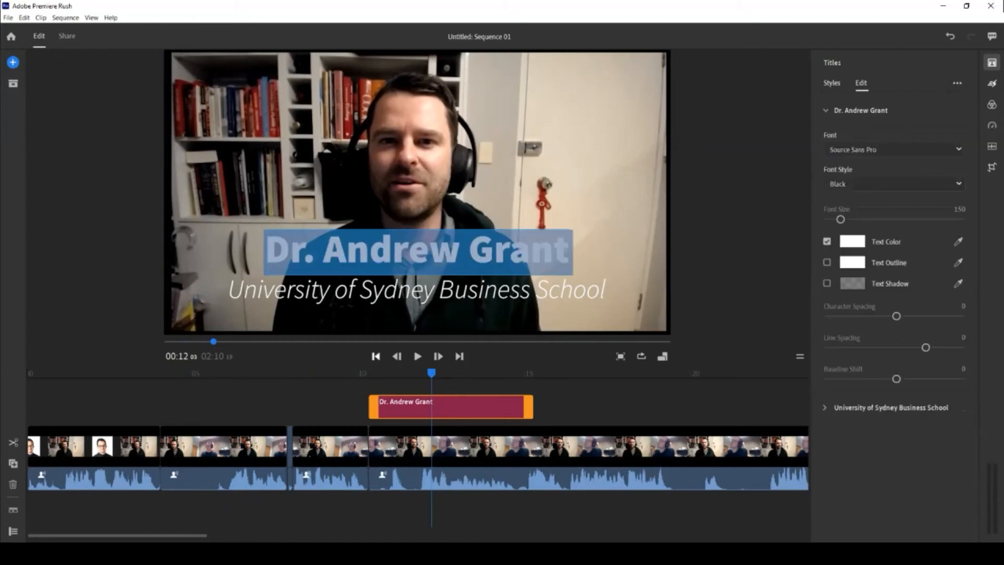
{"action": "left_click", "coordinate": [390, 251]}
{"action": "left_click", "coordinate": [398, 373]}
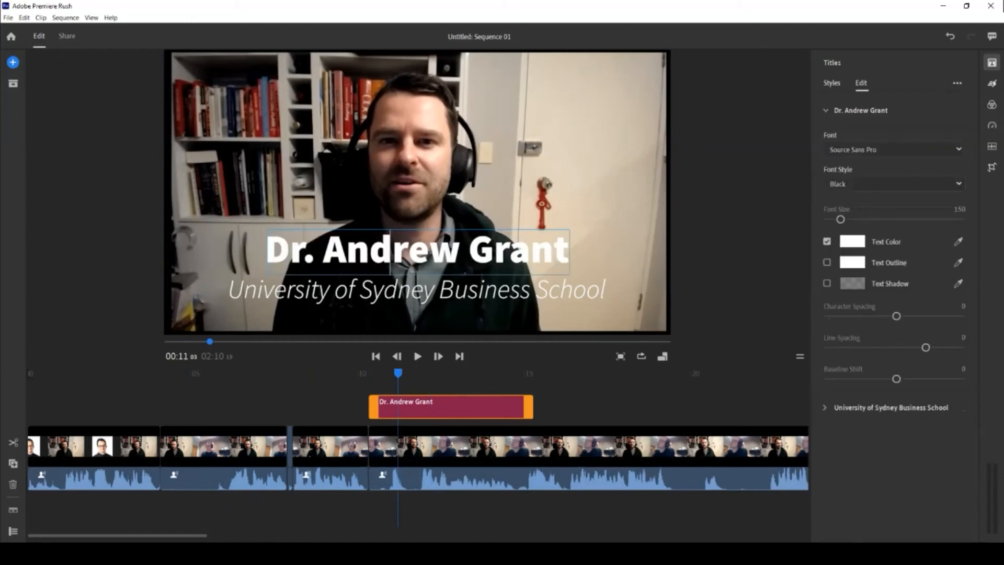
{"action": "left_click", "coordinate": [992, 167]}
{"action": "left_click", "coordinate": [428, 448]}
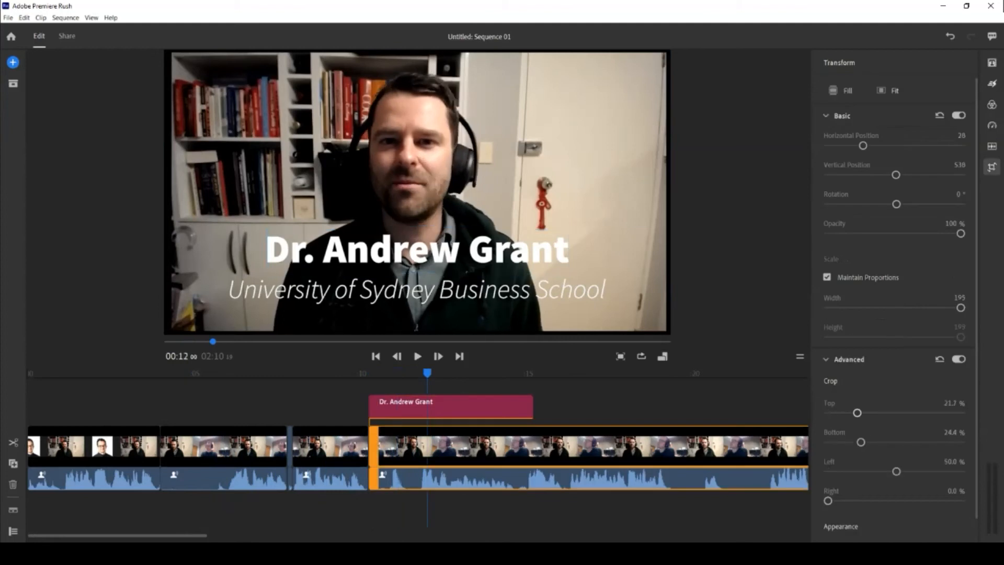
{"action": "mouse_move", "coordinate": [429, 183]}
{"action": "left_mouse_down"}
{"action": "mouse_move", "coordinate": [446, 168]}
{"action": "mouse_move", "coordinate": [401, 178]}
{"action": "mouse_move", "coordinate": [425, 179]}
{"action": "left_mouse_up"}
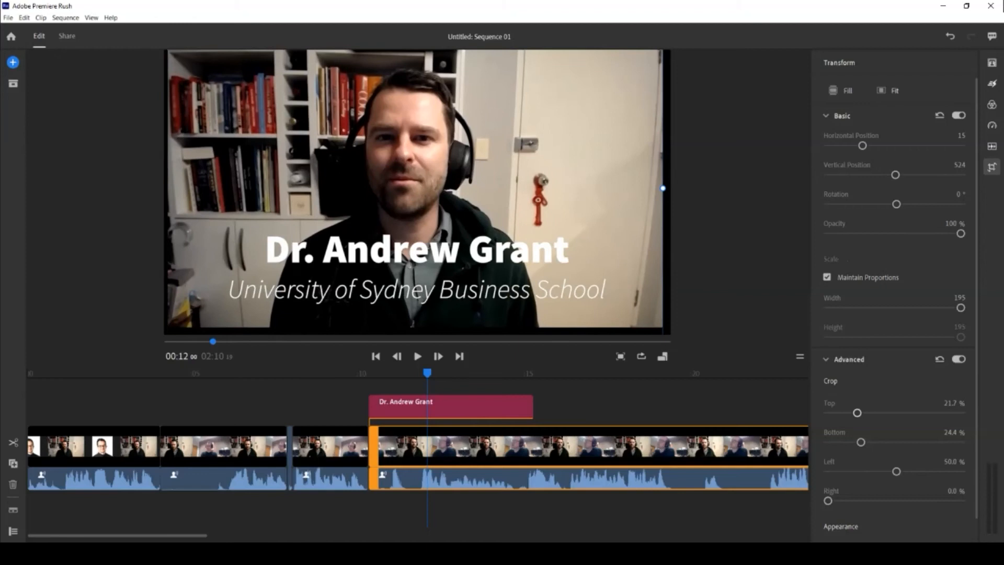
Raise the name title from vertical position 540 to 429 and start editing its text.
{"action": "left_click", "coordinate": [378, 407]}
{"action": "left_click_drag", "start_coordinate": [417, 251], "coordinate": [419, 222]}
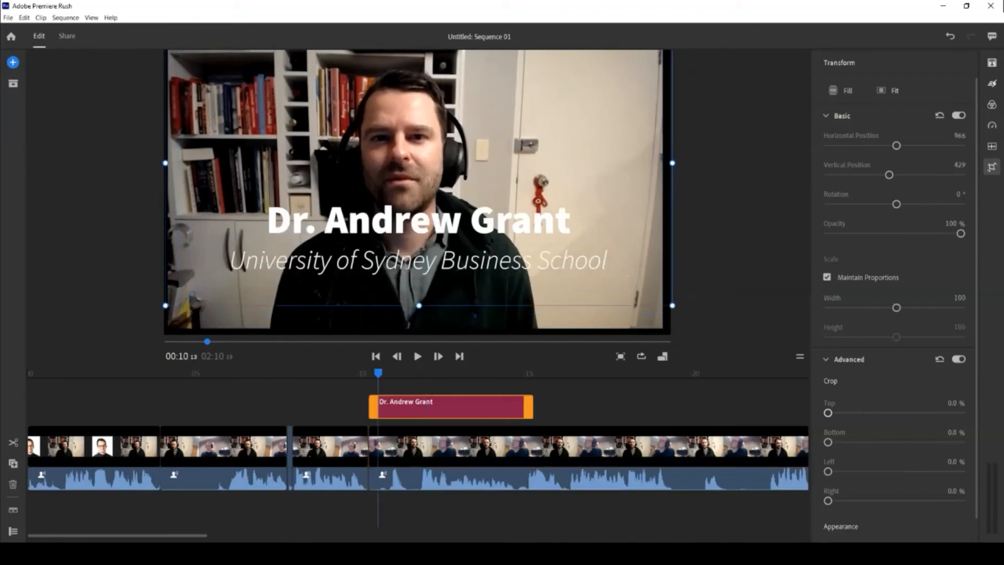
{"action": "left_click", "coordinate": [419, 448]}
{"action": "left_click", "coordinate": [387, 475]}
{"action": "left_click", "coordinate": [410, 407]}
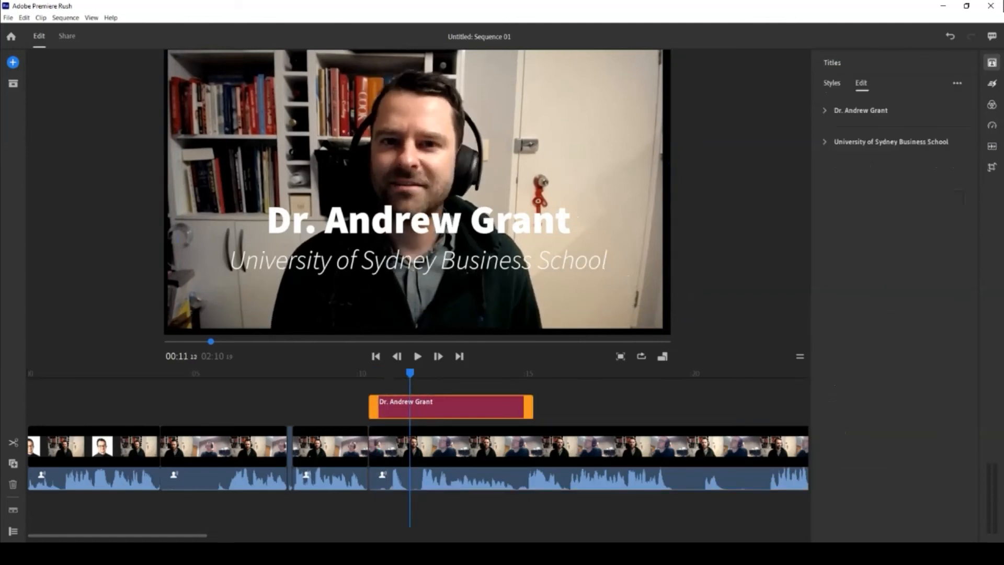
{"action": "double_click", "coordinate": [418, 222]}
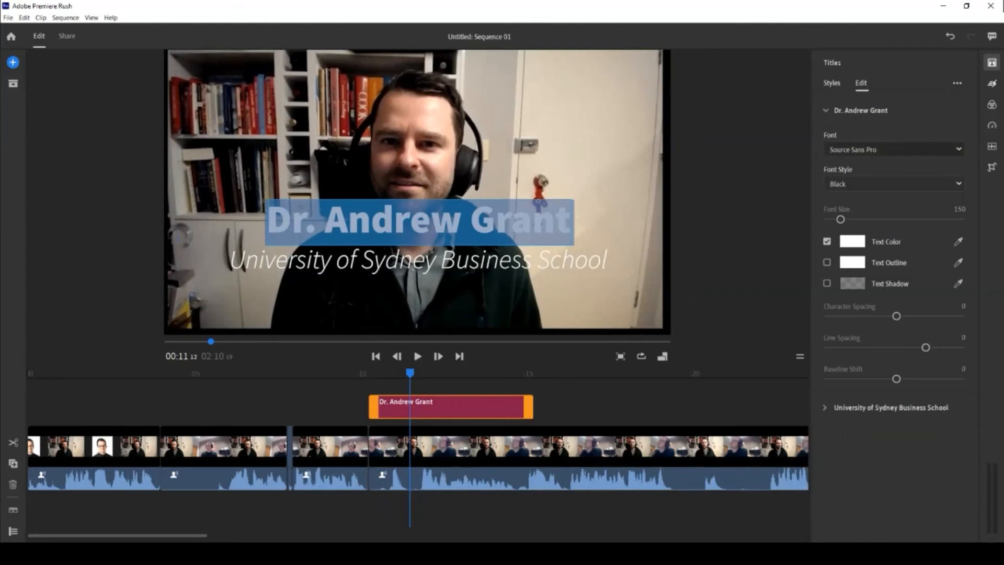
Keep the font unchanged and scale the title down into the lower third of the frame.
{"action": "left_click", "coordinate": [958, 149]}
{"action": "left_click", "coordinate": [958, 149]}
{"action": "left_click_drag", "start_coordinate": [461, 222], "coordinate": [575, 222]}
{"action": "left_click_drag", "start_coordinate": [286, 261], "coordinate": [609, 260]}
{"action": "left_click", "coordinate": [643, 293]}
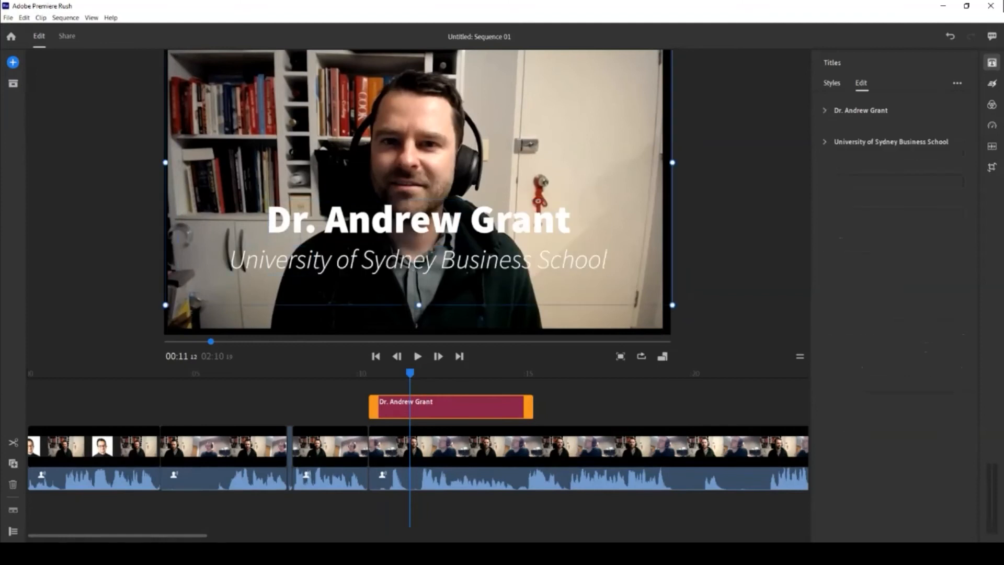
{"action": "left_click_drag", "start_coordinate": [672, 305], "coordinate": [518, 218]}
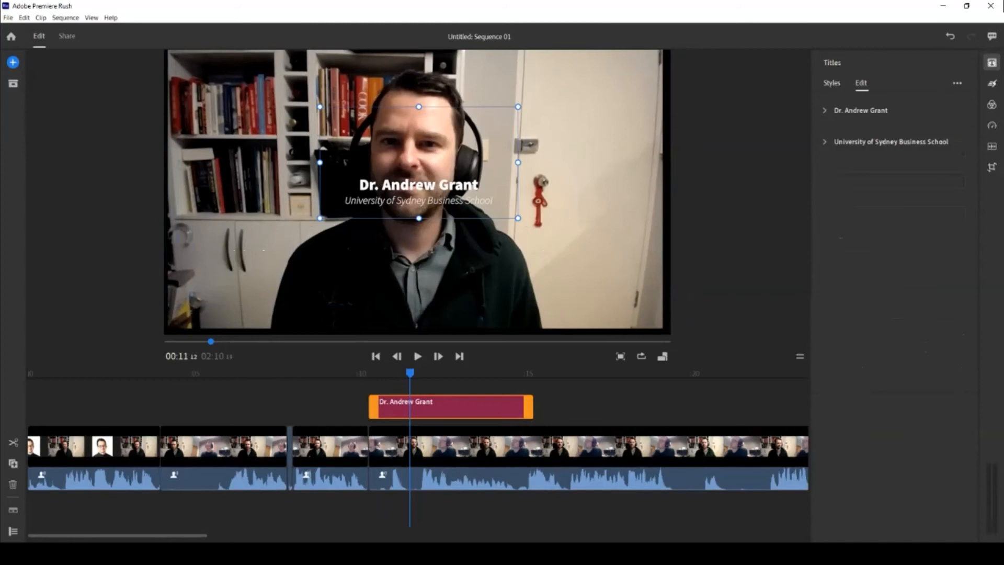
{"action": "left_click_drag", "start_coordinate": [419, 185], "coordinate": [408, 301]}
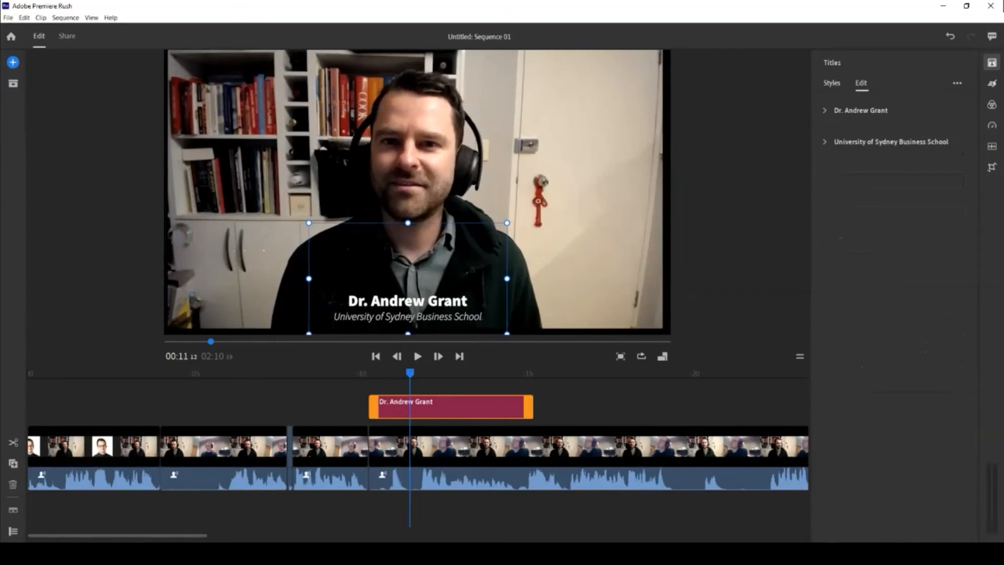
{"action": "left_click_drag", "start_coordinate": [507, 223], "coordinate": [534, 207]}
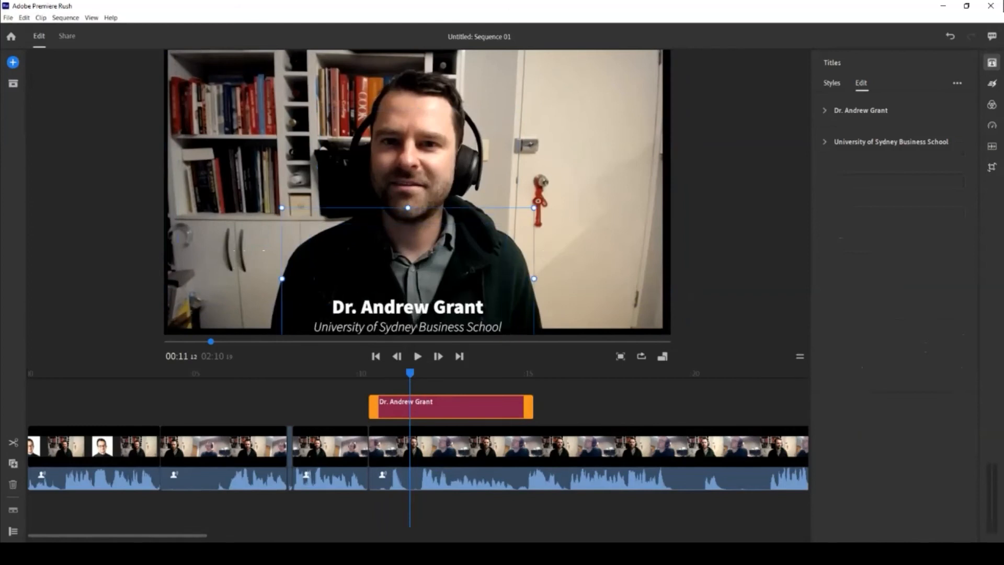
Delete the 'Dr.' prefix from the name line and nudge the title slightly up and right.
{"action": "double_click", "coordinate": [408, 308]}
{"action": "left_click", "coordinate": [333, 307]}
{"action": "key", "text": "Delete"}
{"action": "key", "text": "Delete"}
{"action": "key", "text": "Delete"}
{"action": "key", "text": "Delete"}
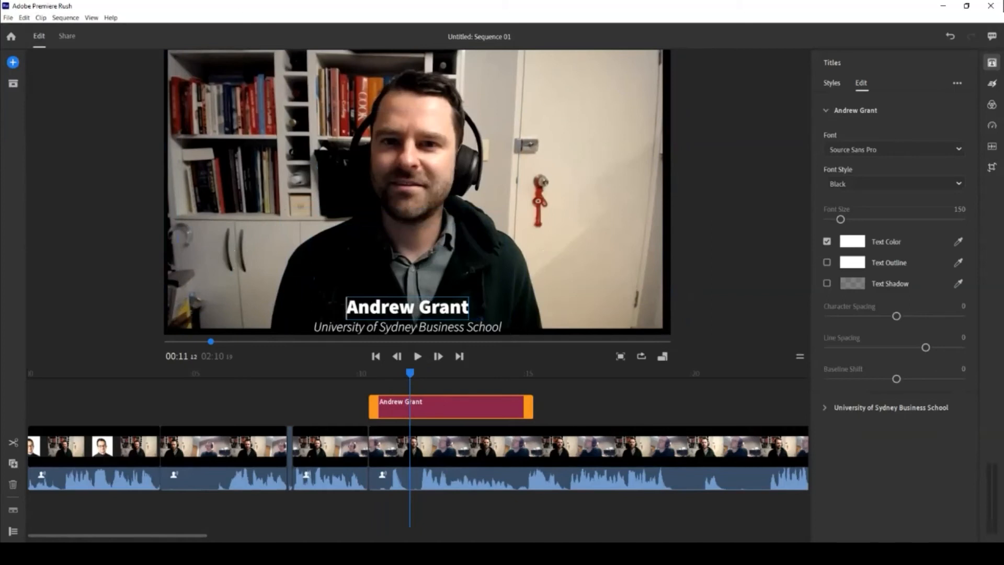
{"action": "left_click", "coordinate": [408, 262]}
{"action": "mouse_move", "coordinate": [408, 308]}
{"action": "left_mouse_down"}
{"action": "mouse_move", "coordinate": [422, 291]}
{"action": "mouse_move", "coordinate": [413, 294]}
{"action": "left_mouse_up"}
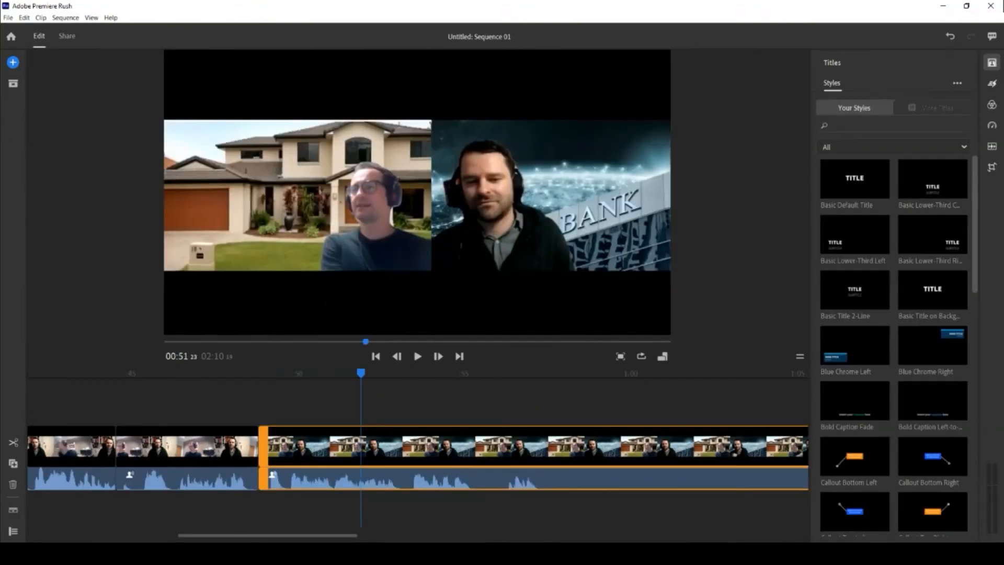
{"action": "left_click_drag", "start_coordinate": [267, 534], "coordinate": [118, 534]}
{"action": "right_click", "coordinate": [378, 407]}
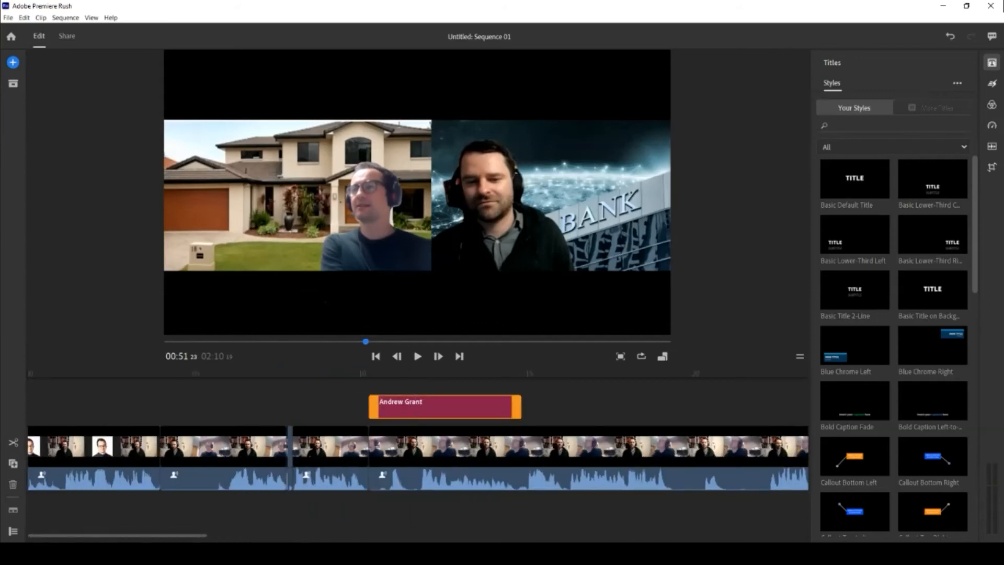
{"action": "left_click", "coordinate": [417, 418]}
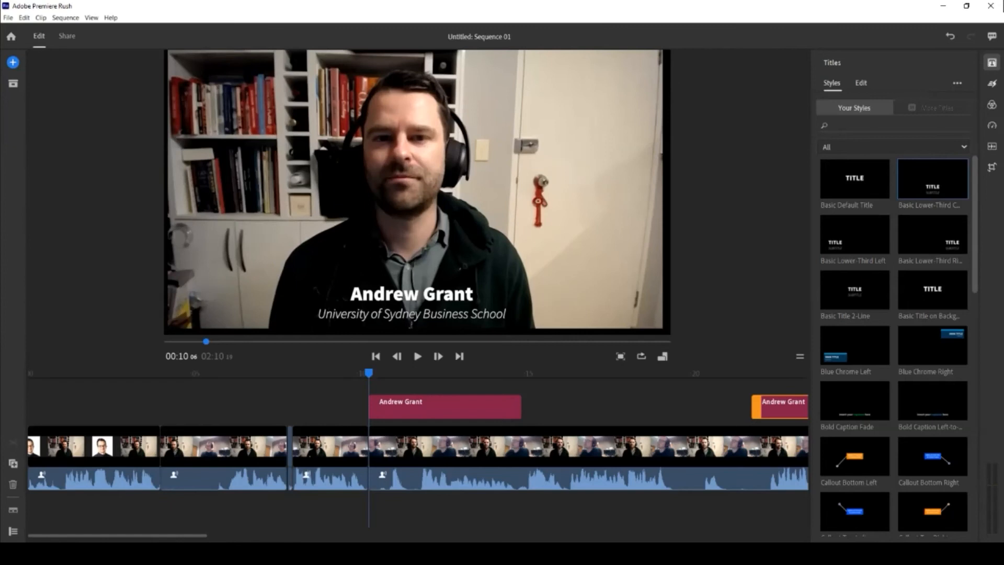
{"action": "left_click_drag", "start_coordinate": [117, 533], "coordinate": [236, 534]}
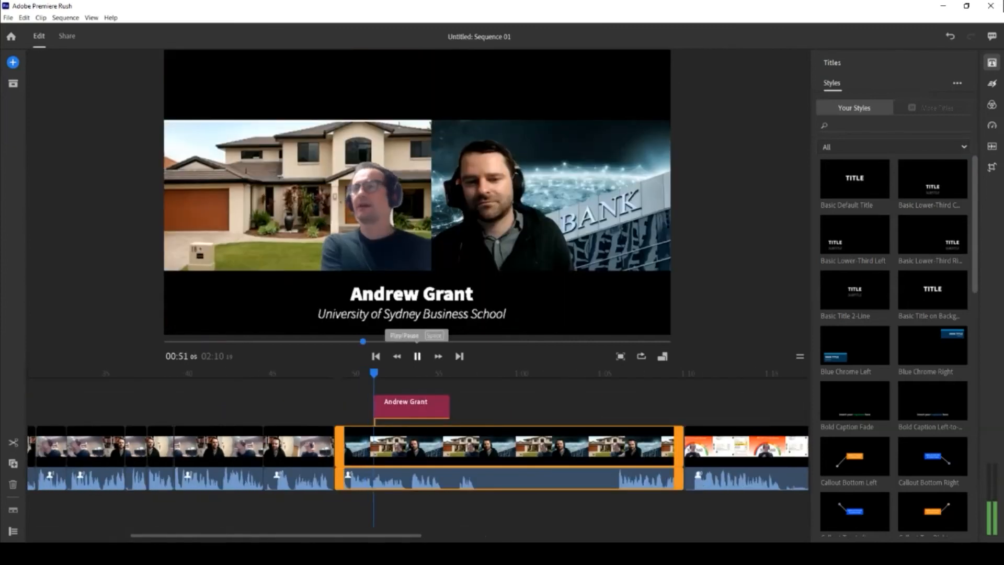
{"action": "key", "text": "space"}
{"action": "left_click_drag", "start_coordinate": [411, 408], "coordinate": [403, 408]}
Retype the duplicate title as 'John Citizen' with subtitle '10 Sample Street'.
{"action": "double_click", "coordinate": [412, 314]}
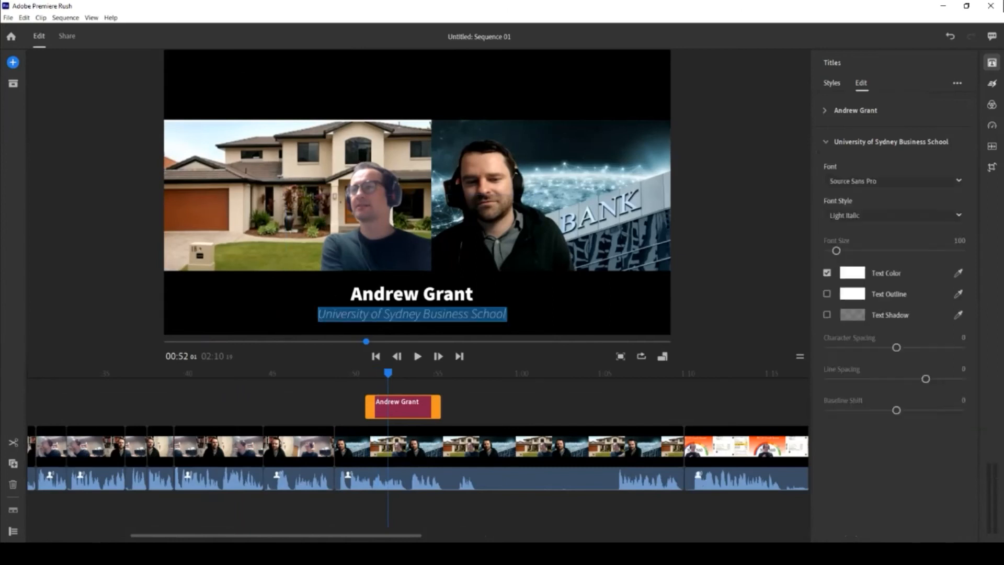
{"action": "double_click", "coordinate": [412, 295]}
{"action": "type", "text": "John Xi"}
{"action": "key", "text": "BackSpace"}
{"action": "key", "text": "BackSpace"}
{"action": "type", "text": "Citizen"}
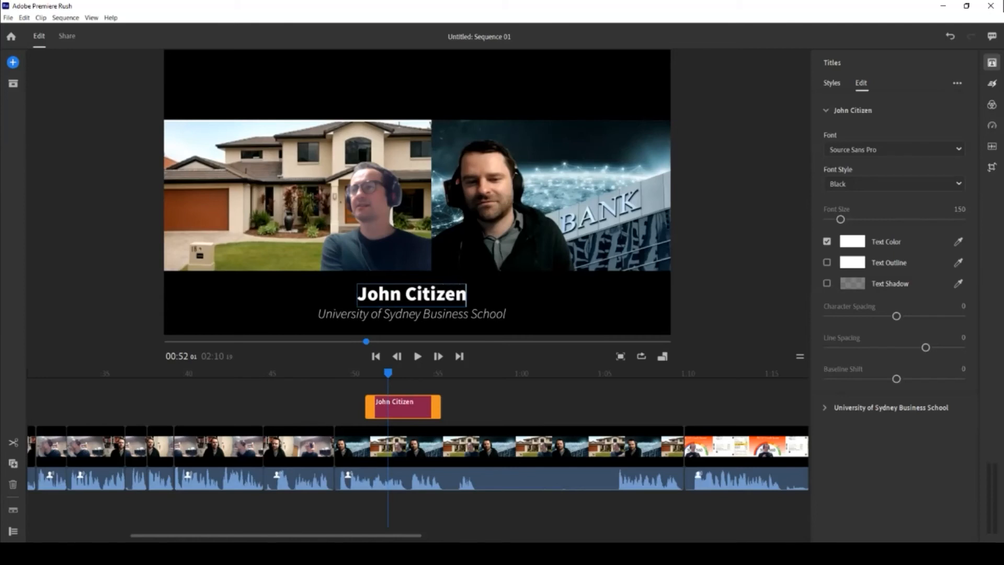
{"action": "double_click", "coordinate": [412, 314]}
{"action": "type", "text": "10 Sample Street"}
Duplicate the John Citizen title, move it under the right speaker, and retype it 'BANK' / 'BANK STREET'.
{"action": "right_click", "coordinate": [367, 413]}
{"action": "left_click", "coordinate": [394, 423]}
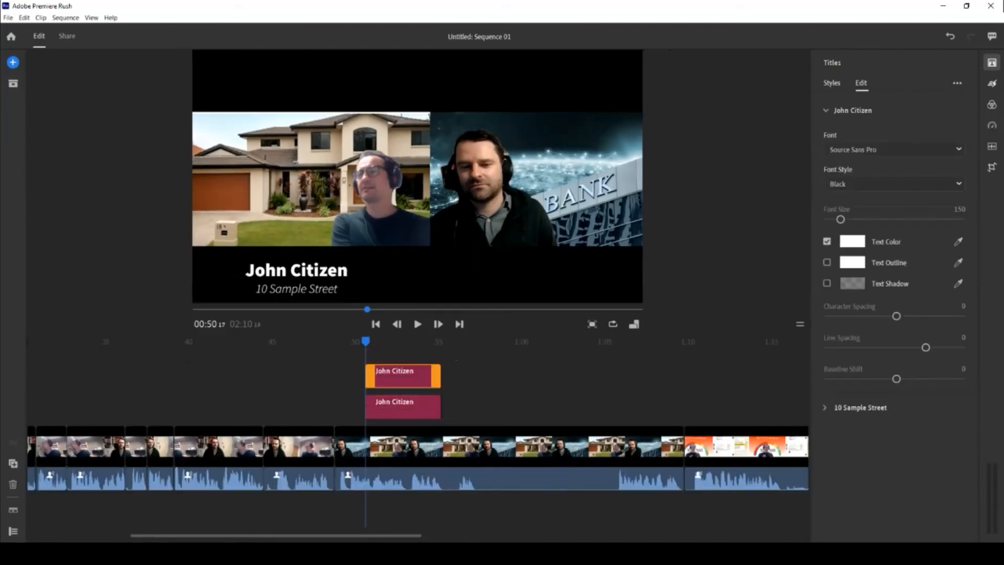
{"action": "left_click", "coordinate": [296, 271]}
{"action": "left_click_drag", "start_coordinate": [296, 270], "coordinate": [526, 275]}
{"action": "double_click", "coordinate": [526, 275]}
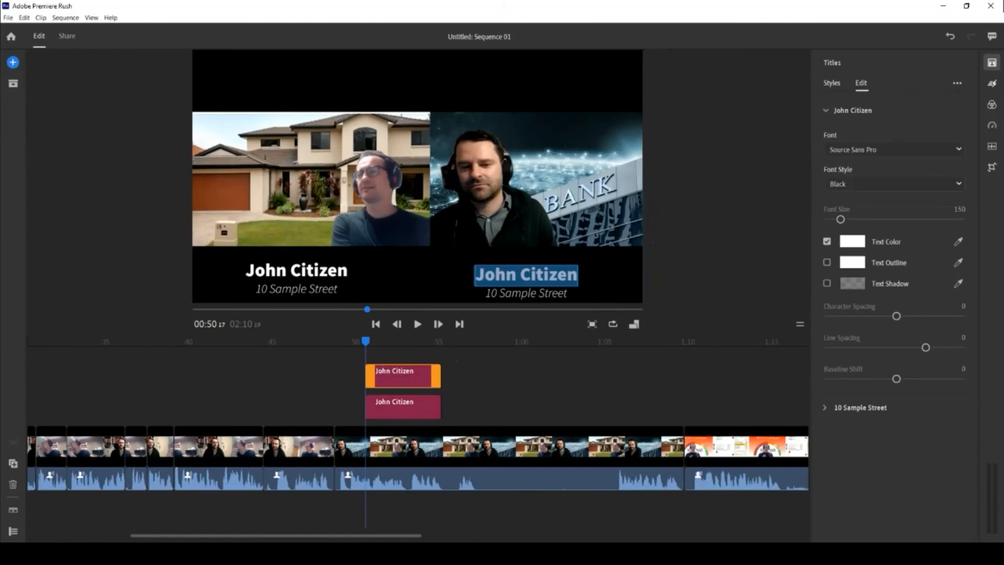
{"action": "type", "text": "BANK"}
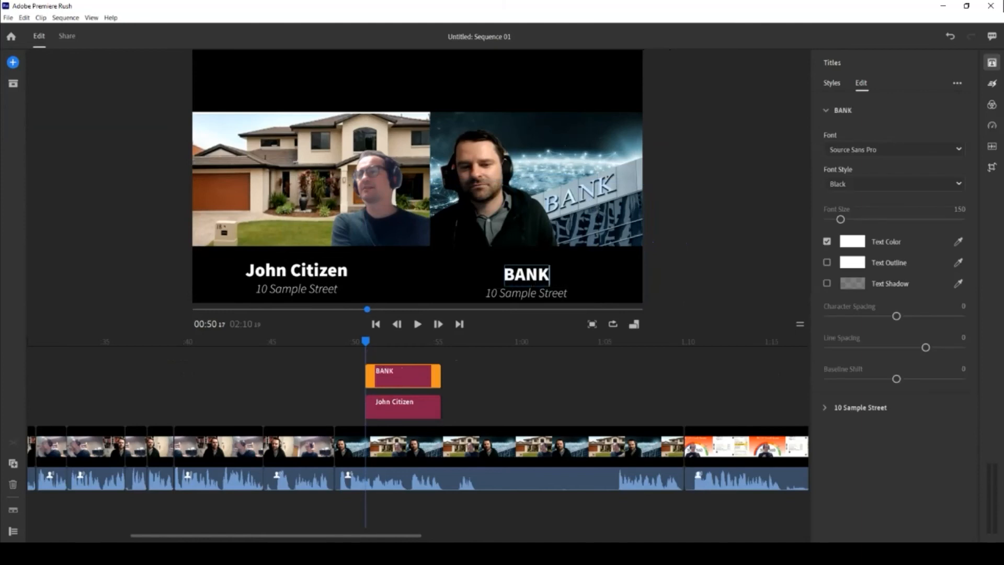
{"action": "left_click", "coordinate": [526, 292]}
{"action": "double_click", "coordinate": [526, 292]}
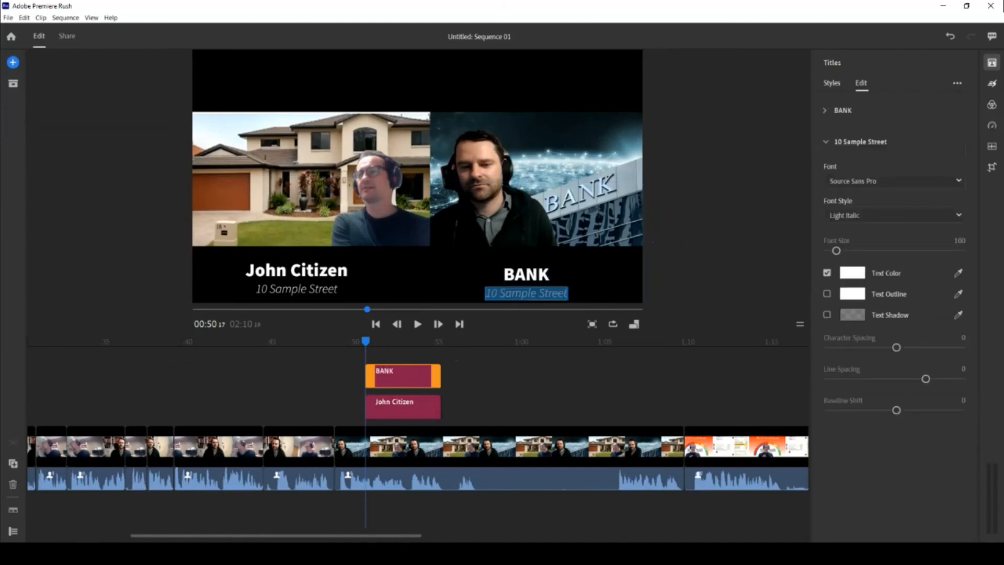
{"action": "type", "text": "BANK STREET"}
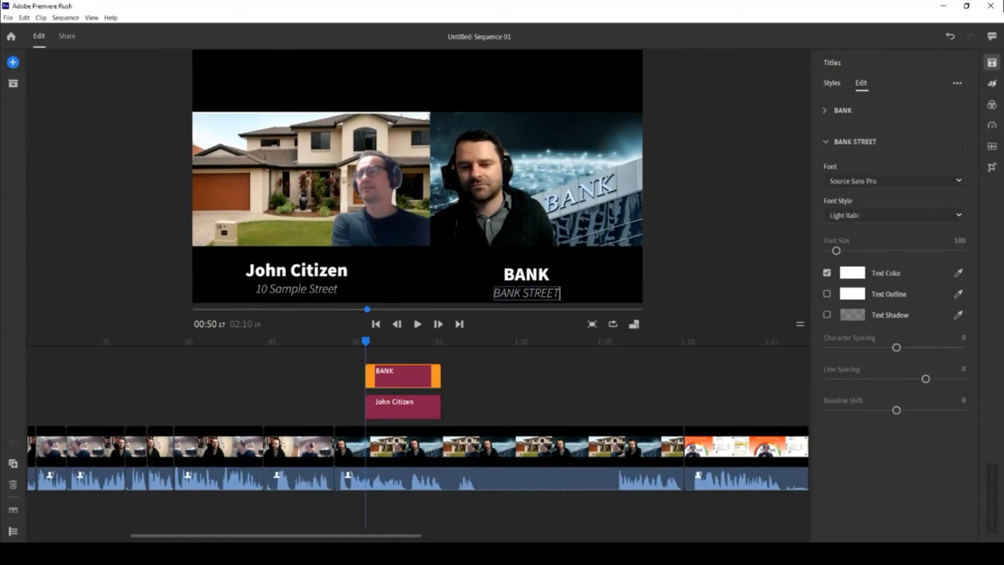
{"action": "left_click", "coordinate": [364, 342]}
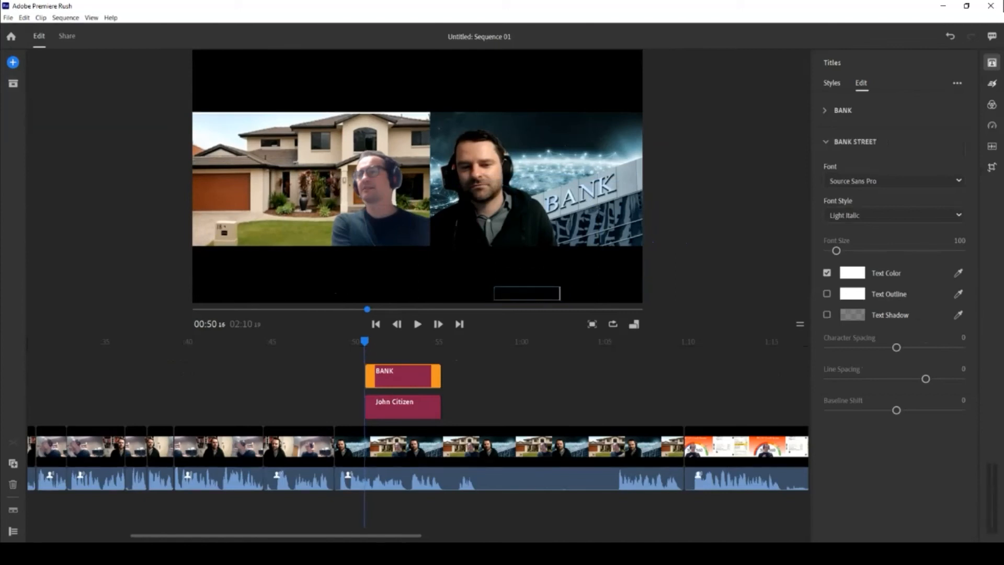
Play back the split-screen section from just before it to review both titles.
{"action": "left_click", "coordinate": [382, 406]}
{"action": "left_click", "coordinate": [390, 376]}
{"action": "left_click", "coordinate": [268, 447]}
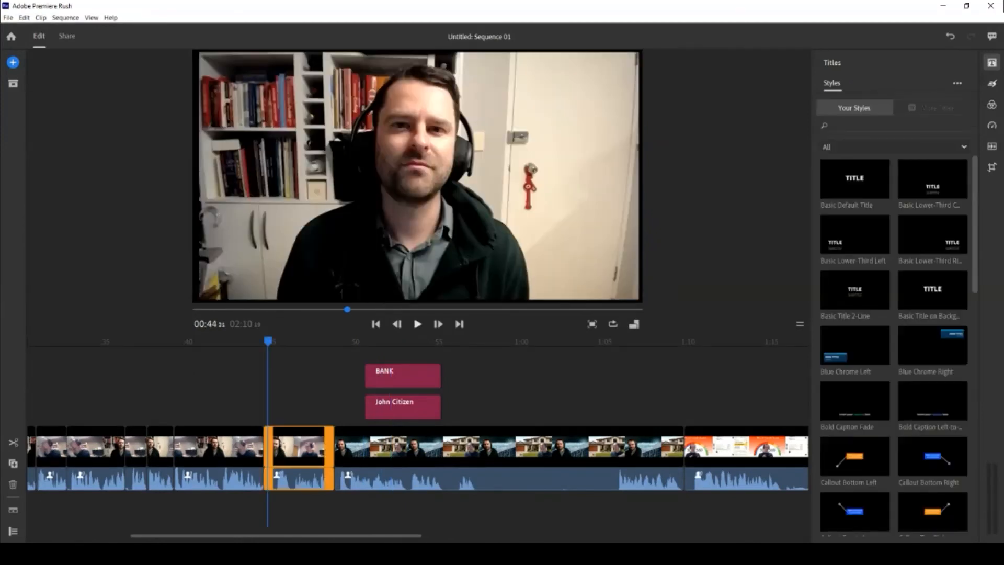
{"action": "key", "text": "space"}
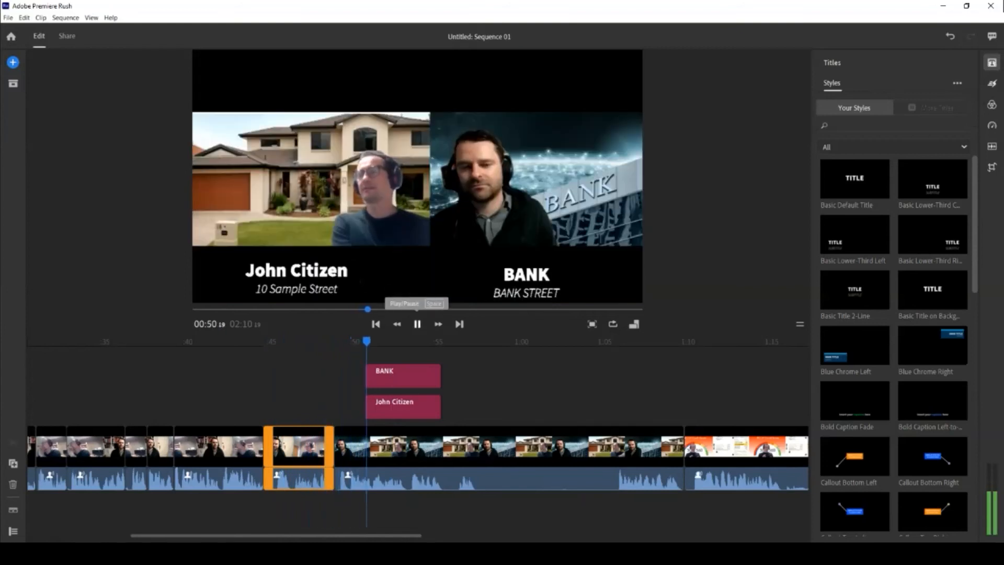
Align the John Citizen and BANK title clips to start together, then delete the BANK title.
{"action": "left_click", "coordinate": [417, 325]}
{"action": "left_click_drag", "start_coordinate": [403, 407], "coordinate": [392, 377]}
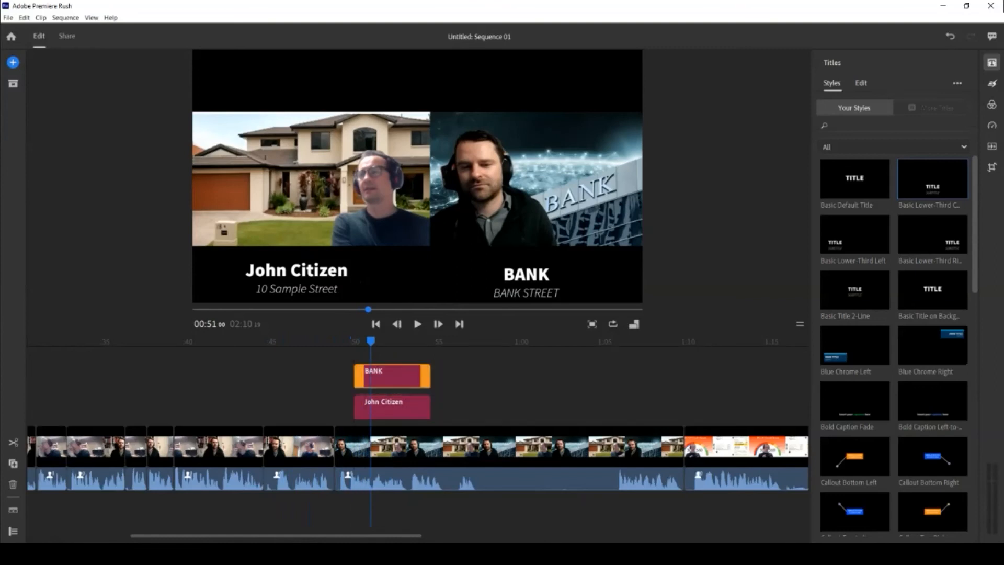
{"action": "left_click", "coordinate": [393, 341]}
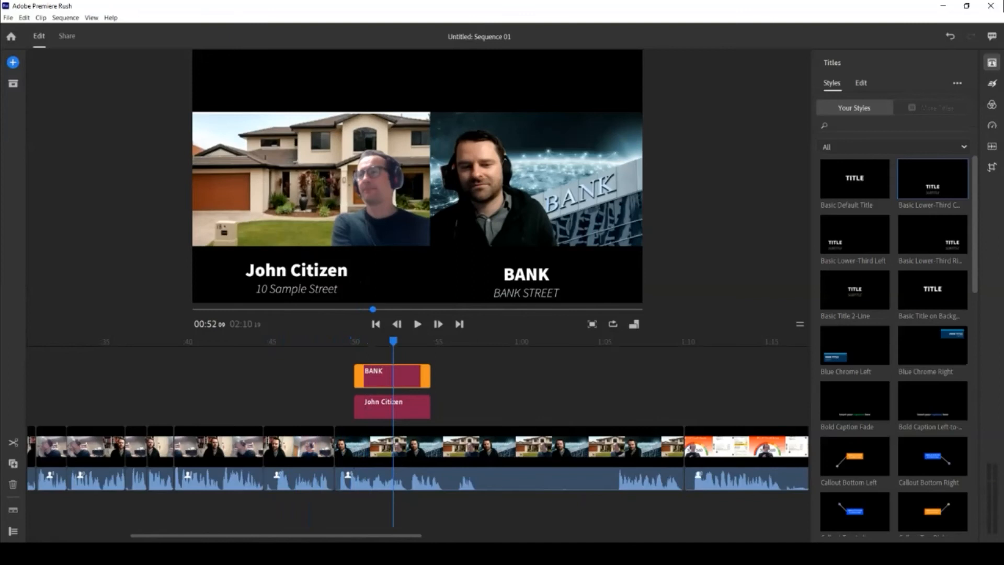
{"action": "key", "text": "Delete"}
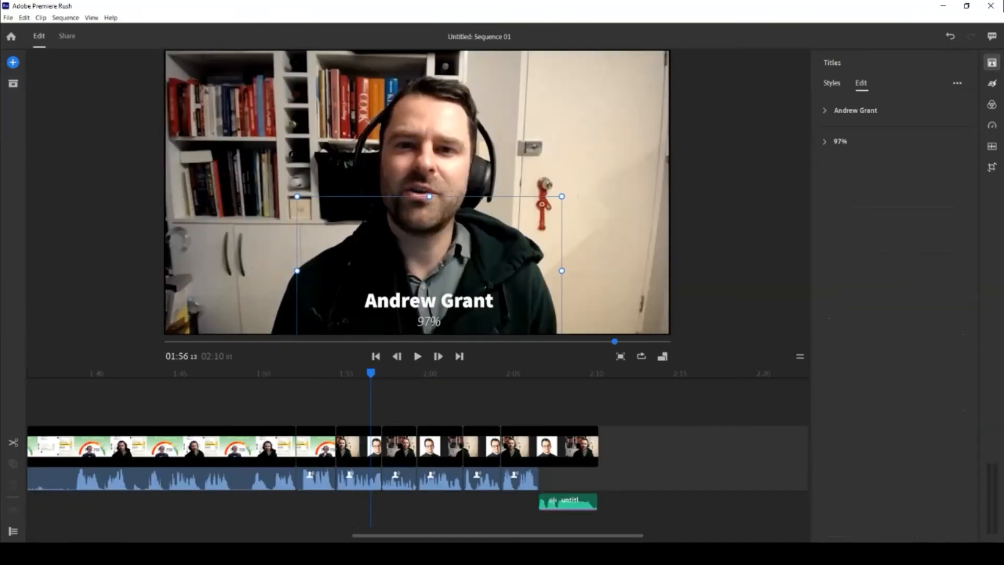
{"action": "key", "text": "Delete"}
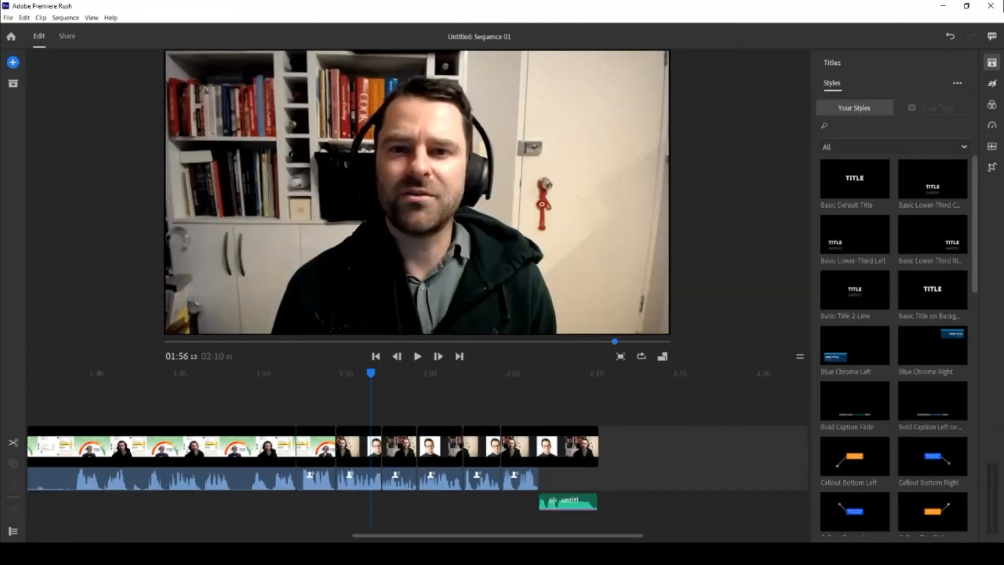